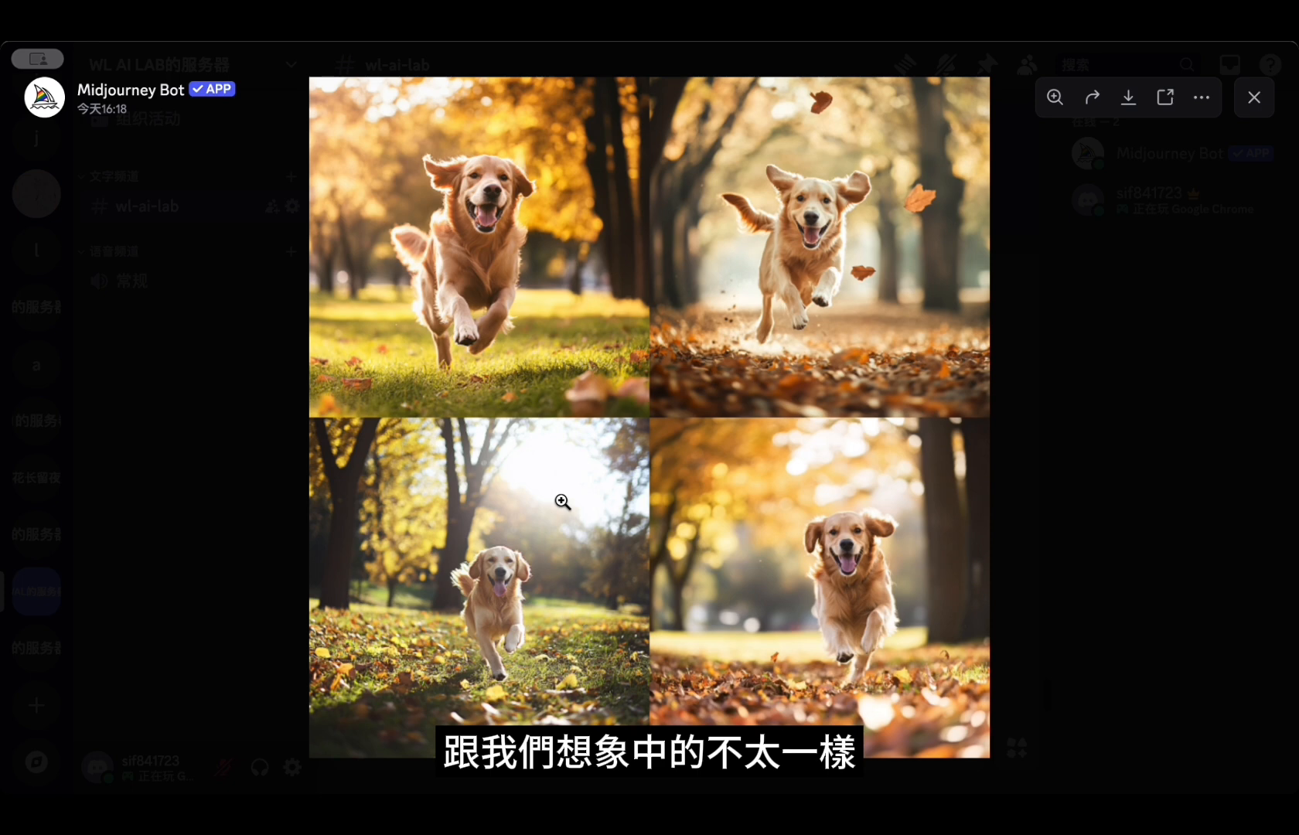
- Close the enlarged golden retriever grid and confirm generating both "a child draw a cat --s {0,1000}" prompts
left_click(1096, 420)
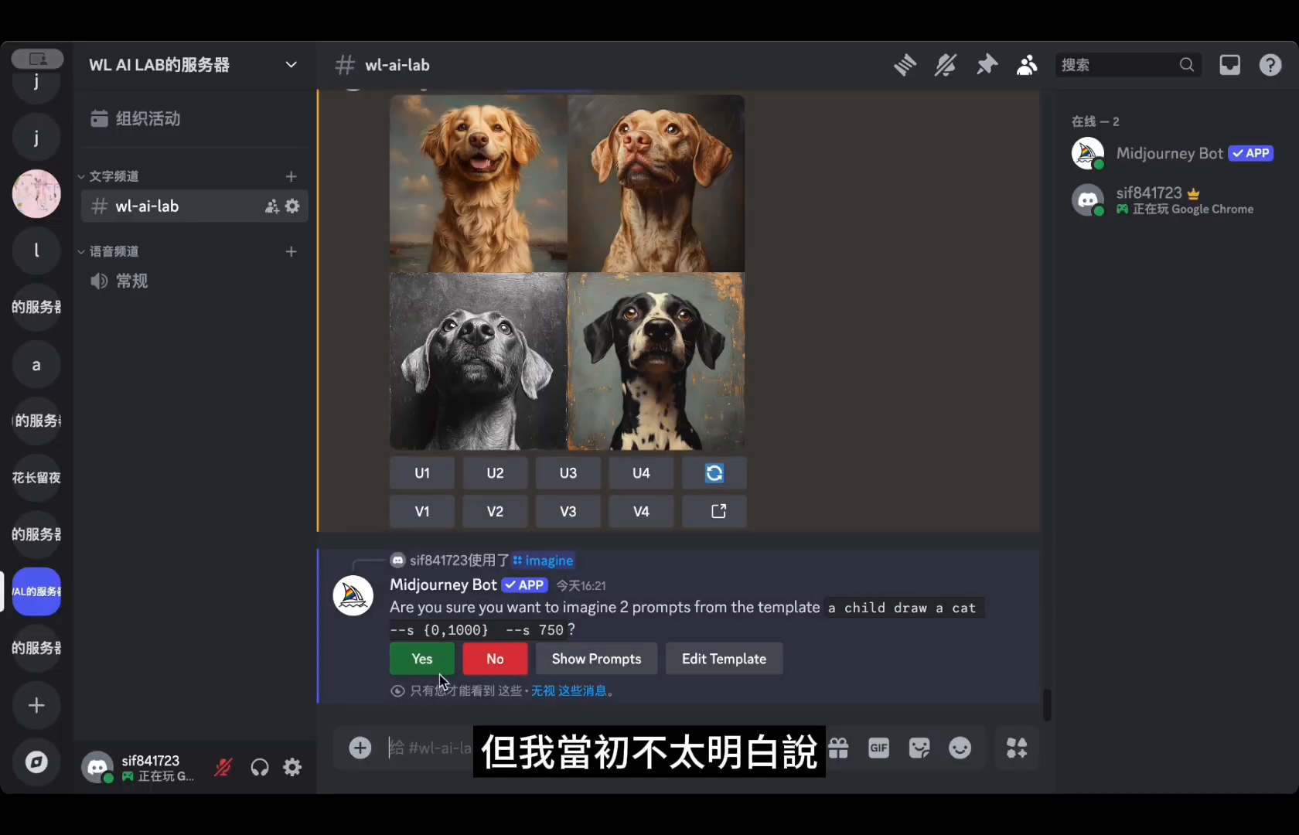
left_click(438, 661)
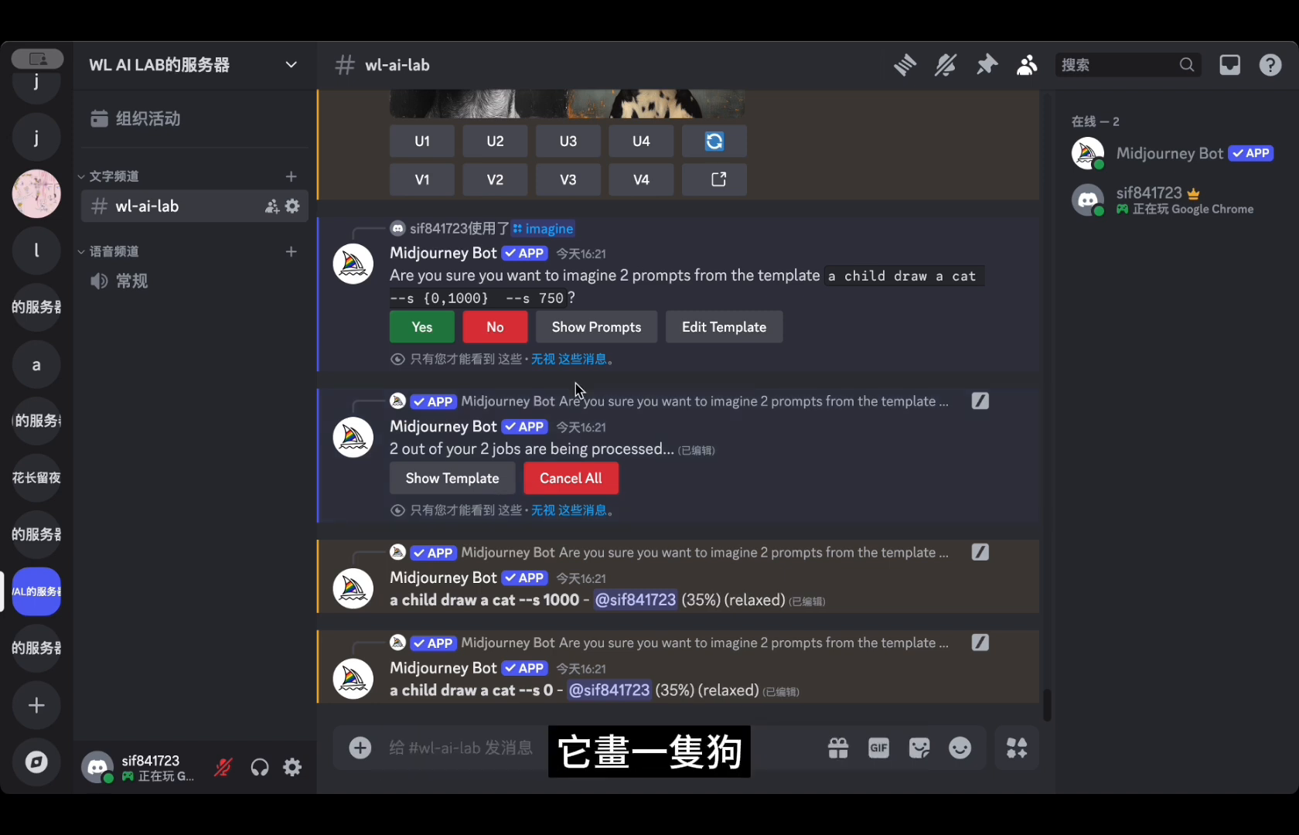
- Examine the enlarged cat image grids for --s 0 and --s 1000
left_click(670, 361)
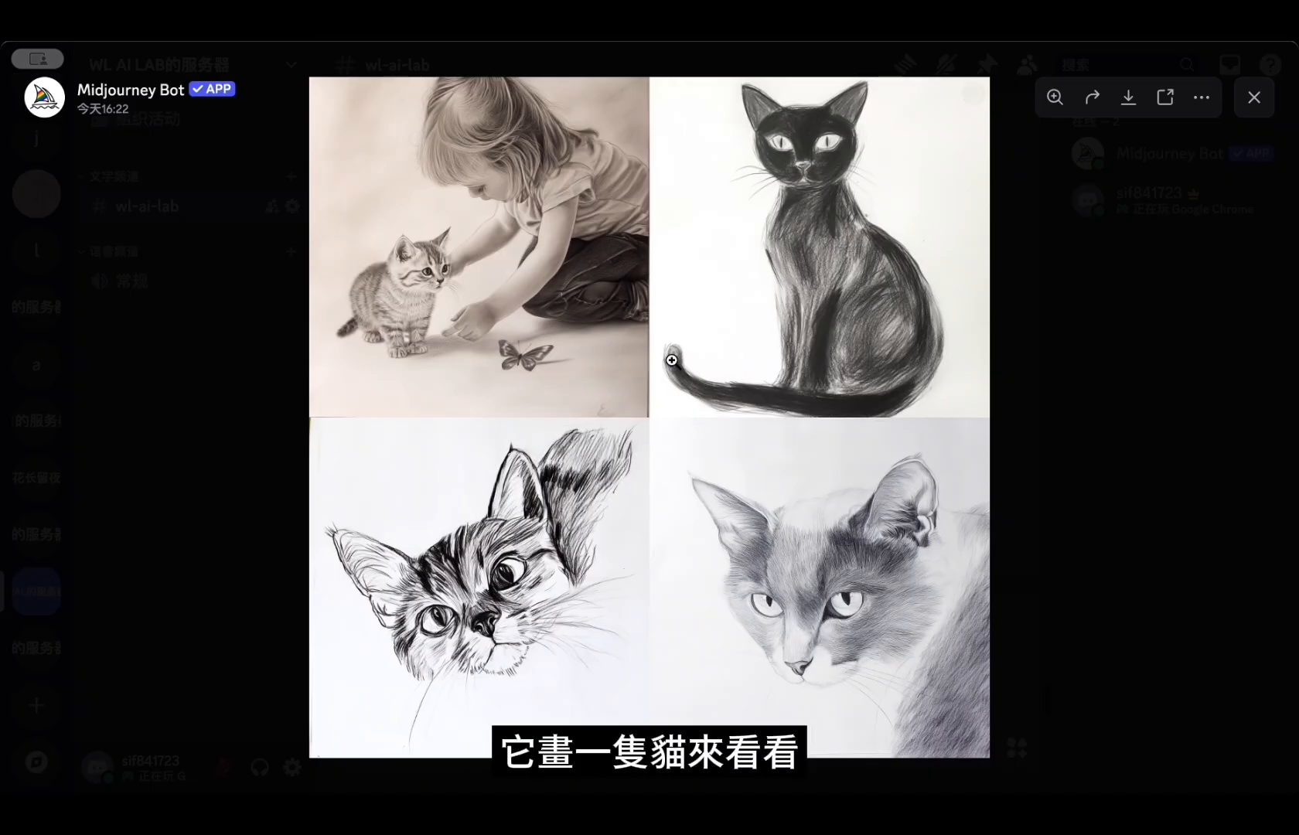
left_click(1149, 429)
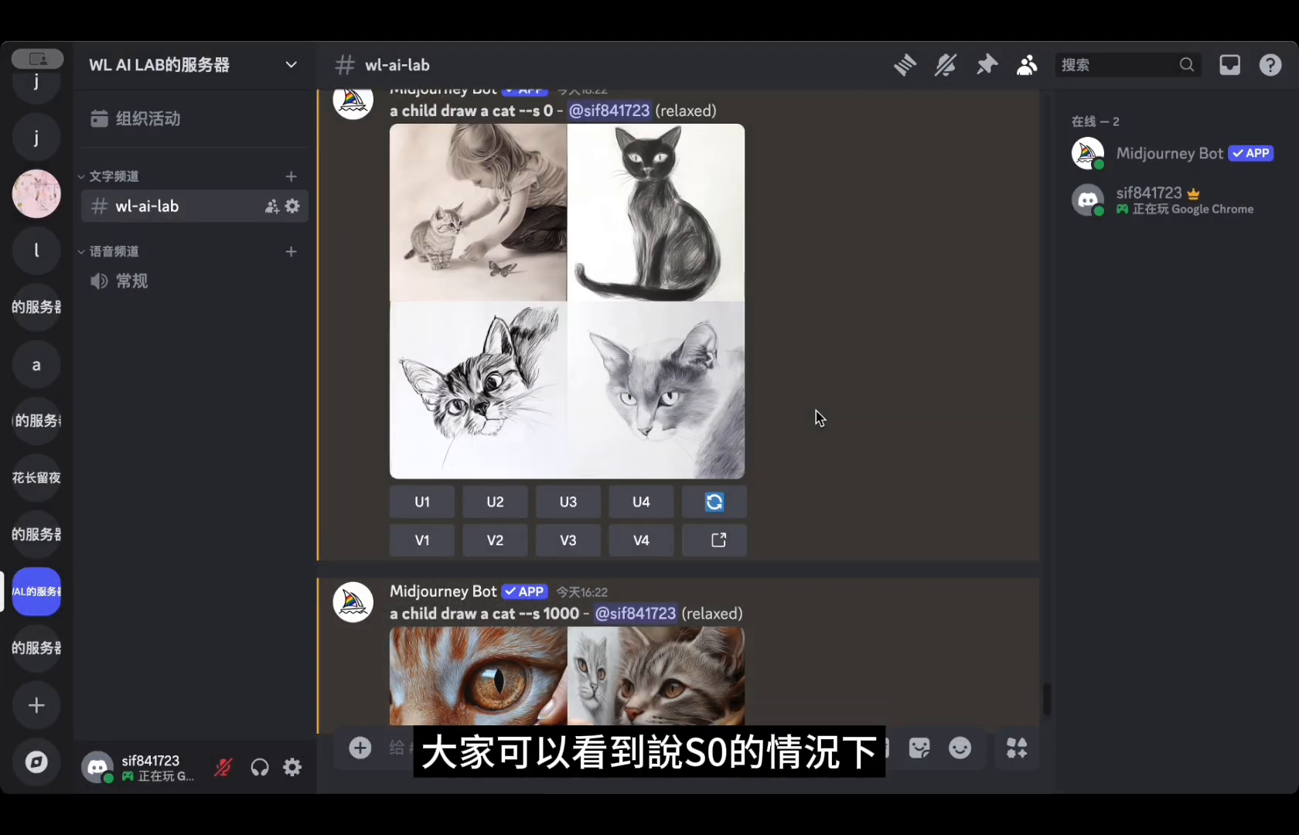
scroll(815, 417, "down", 5)
left_click(619, 430)
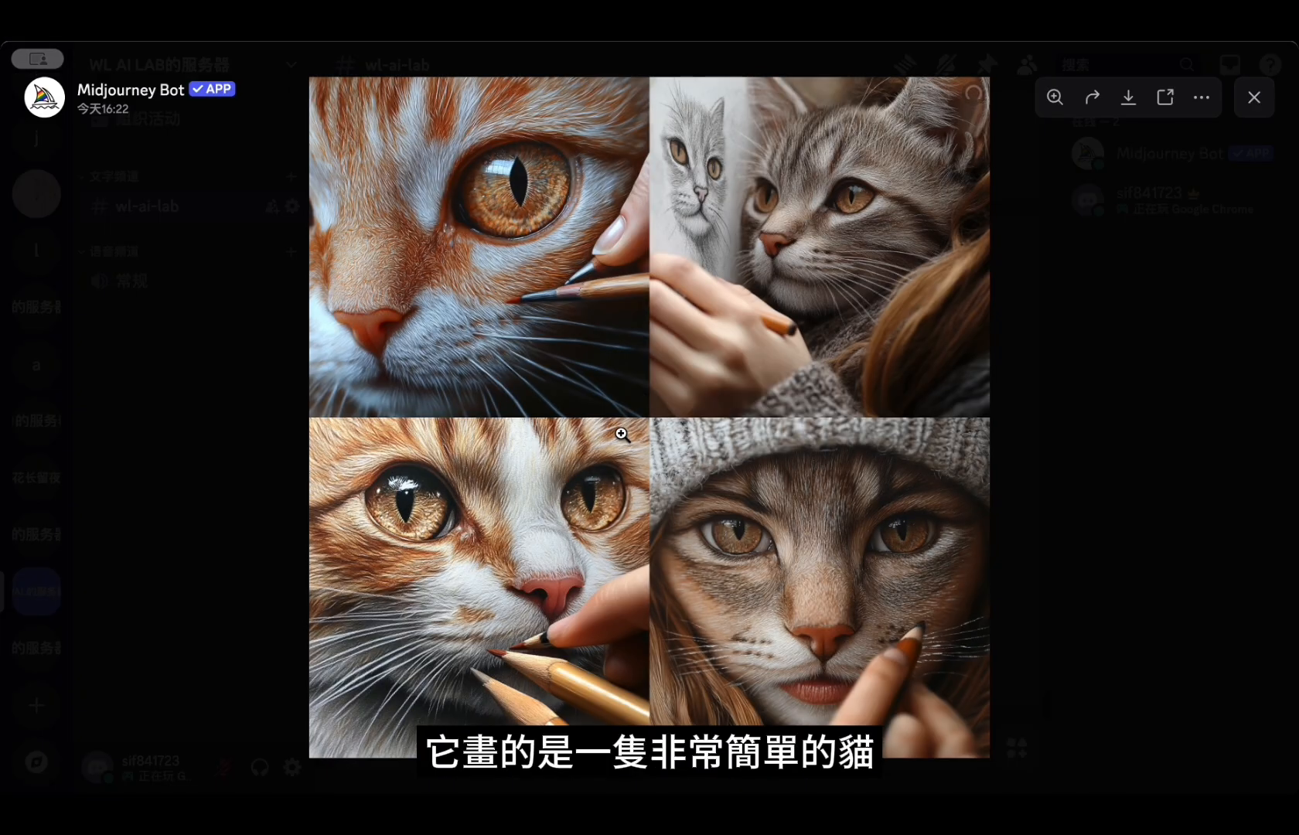
left_click(1043, 338)
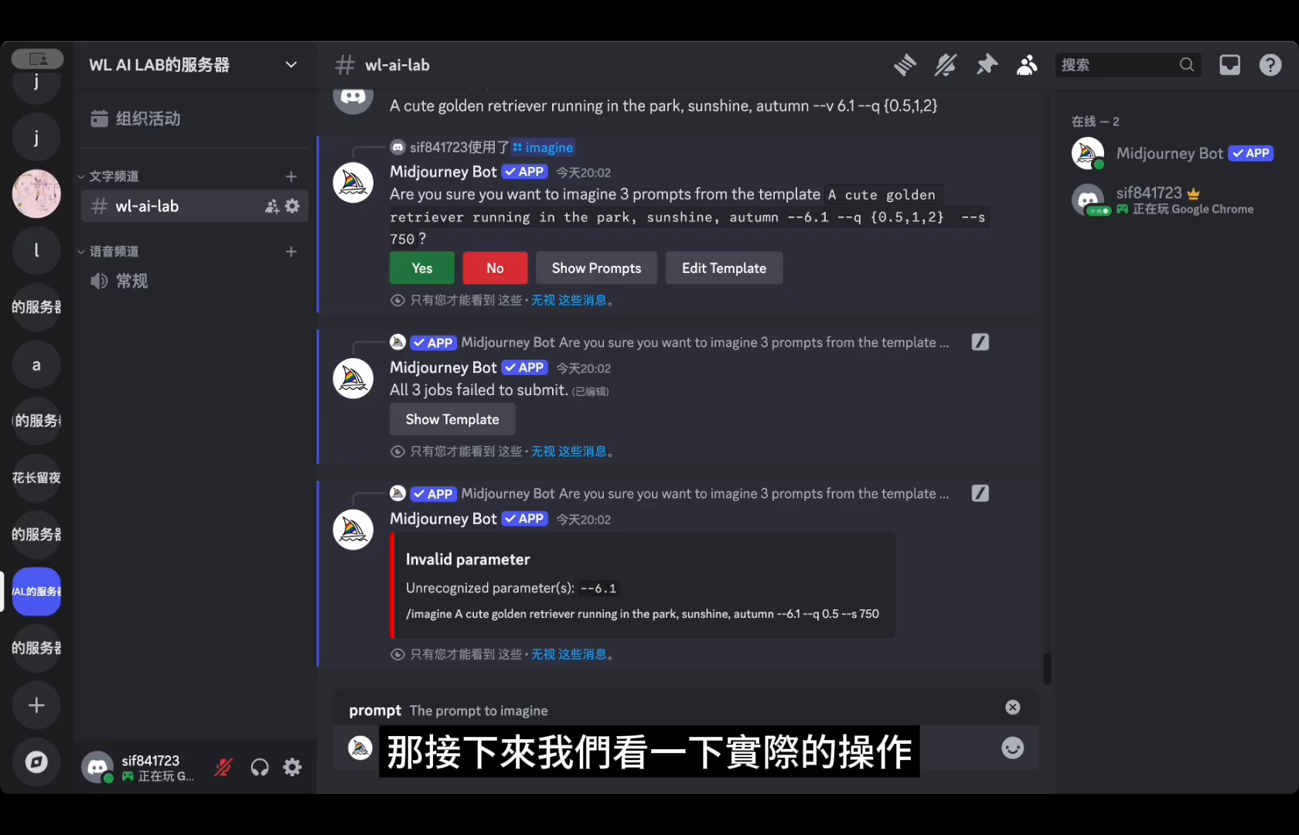
- Submit the imagine prompt "A cute golden retriever running in the park, sunshine, autumn --v 6.1 --q {0.5,1,2}" and confirm generating all three variants
key("Return")
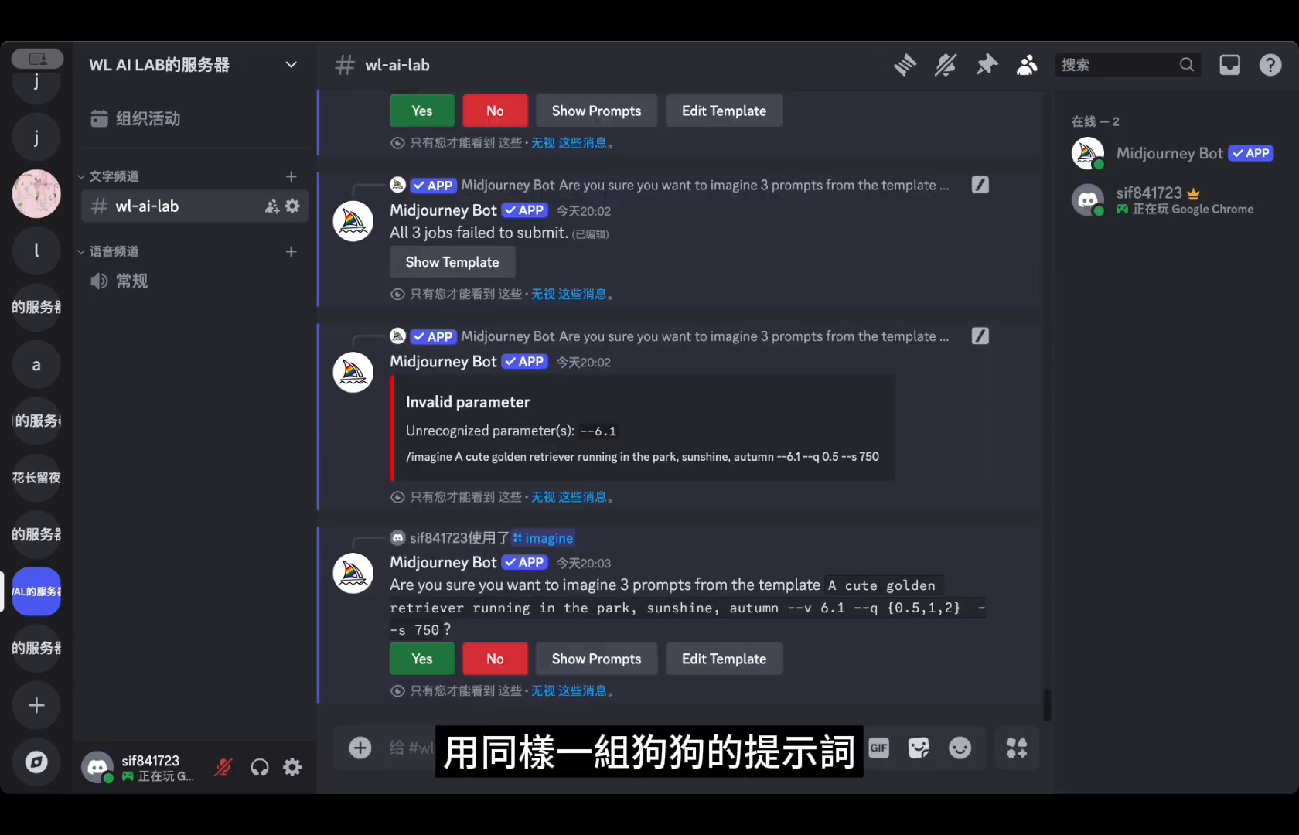
left_click(443, 667)
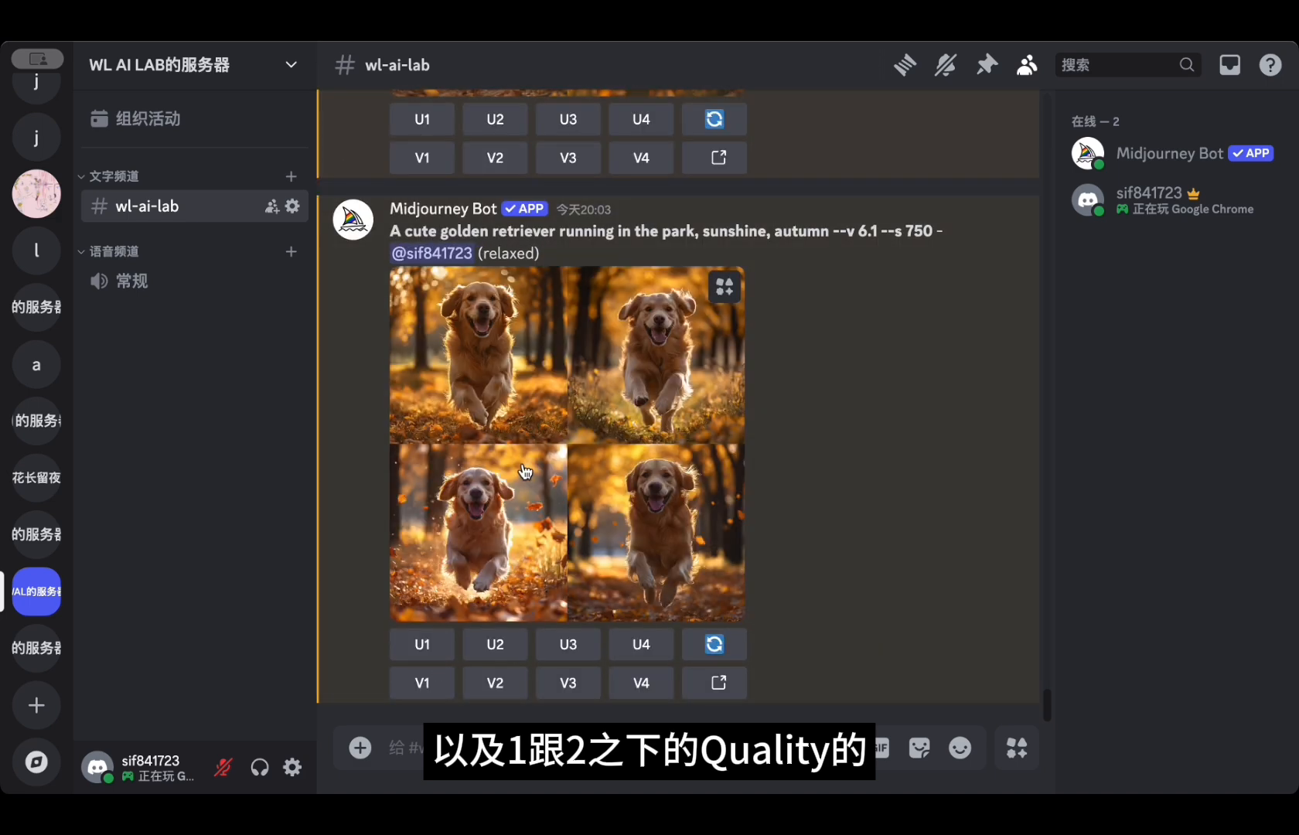
- Compare the enlarged golden retriever grids generated with --q 0.5, the default quality of 1, and --q 2
scroll(525, 472, "up", 5)
scroll(522, 462, "up", 10)
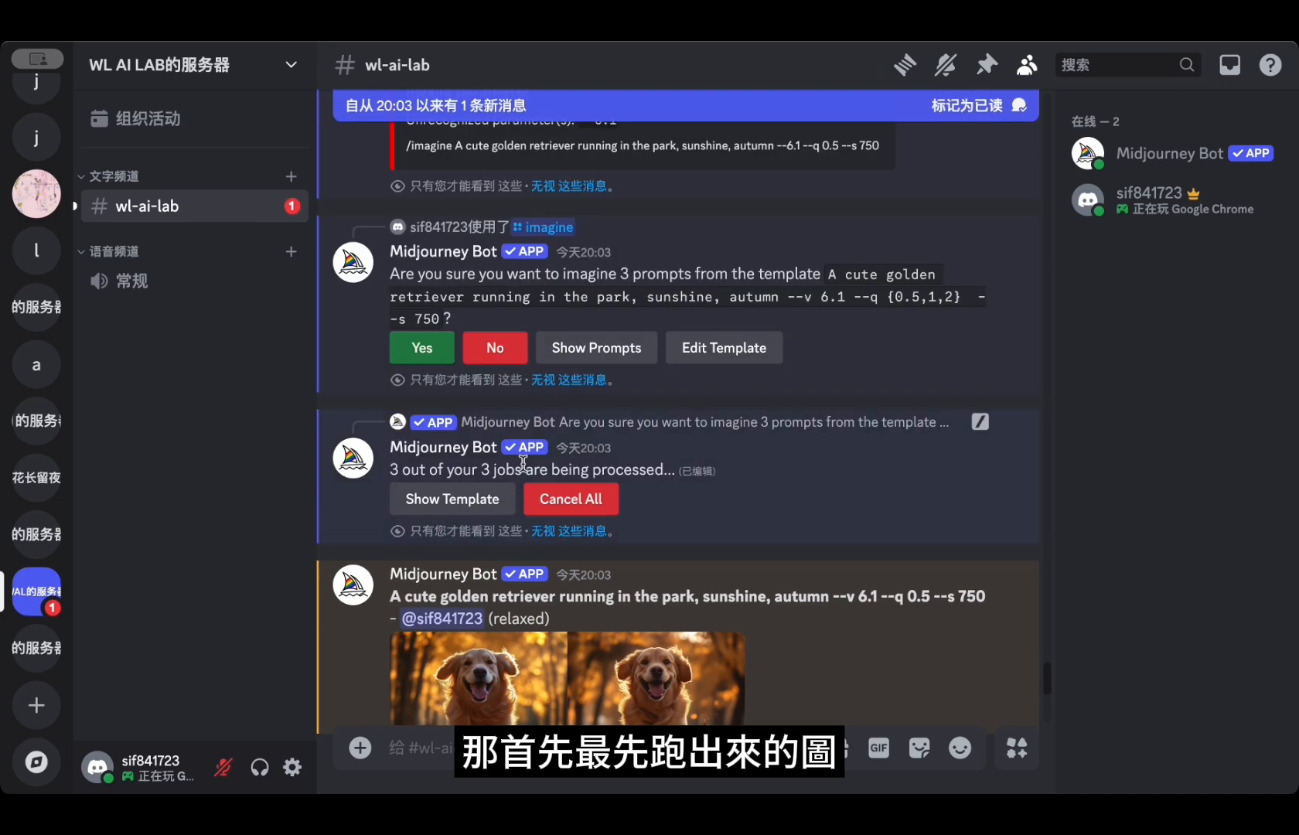
scroll(522, 463, "down", 5)
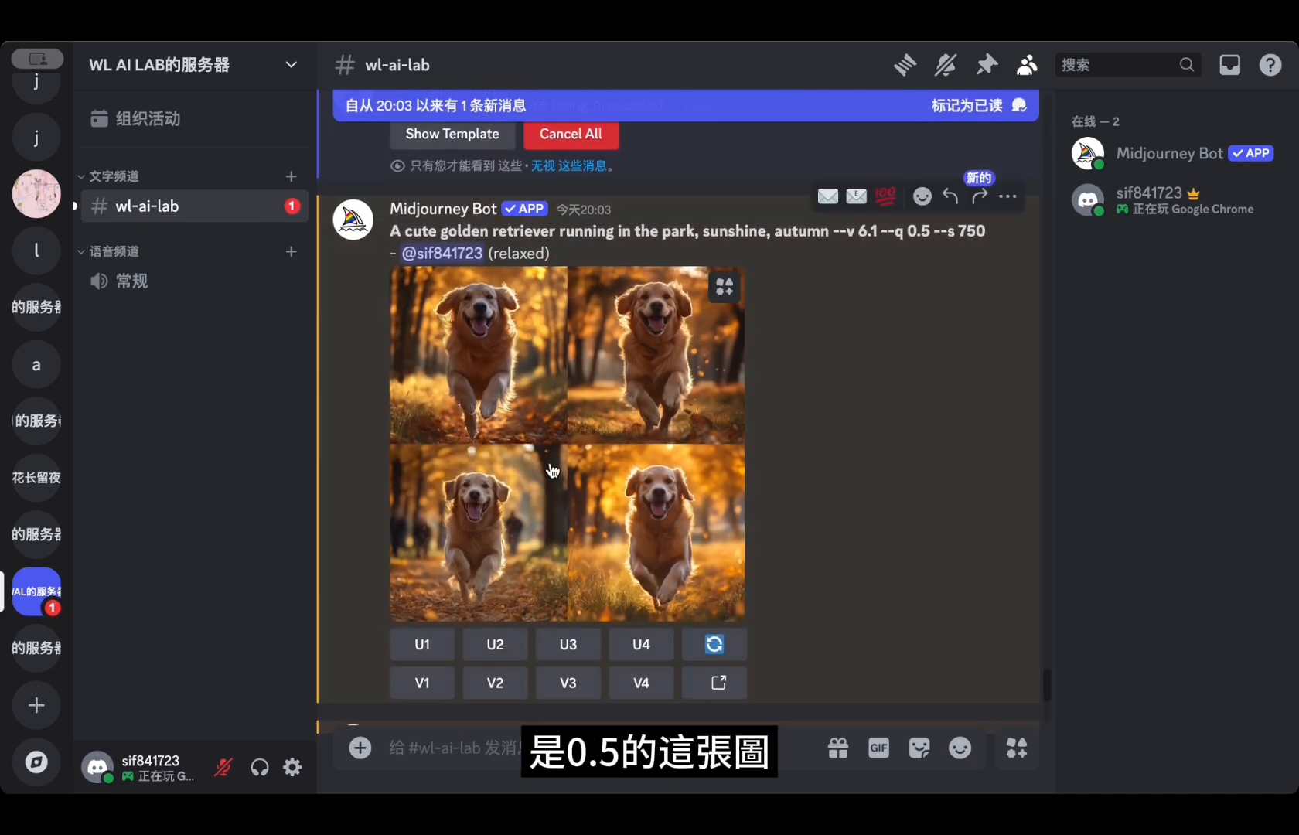
left_click(551, 464)
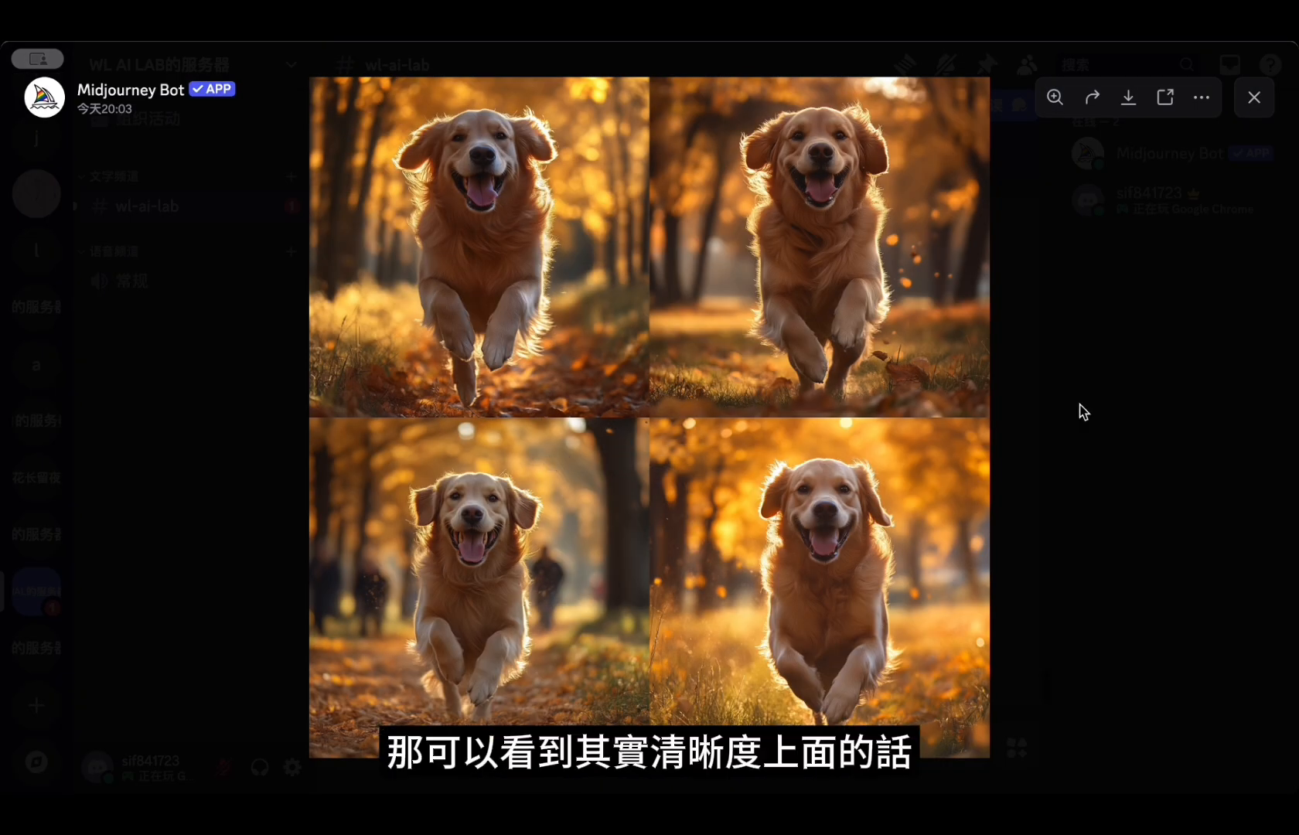
left_click(1121, 409)
scroll(652, 404, "down", 8)
left_click(652, 404)
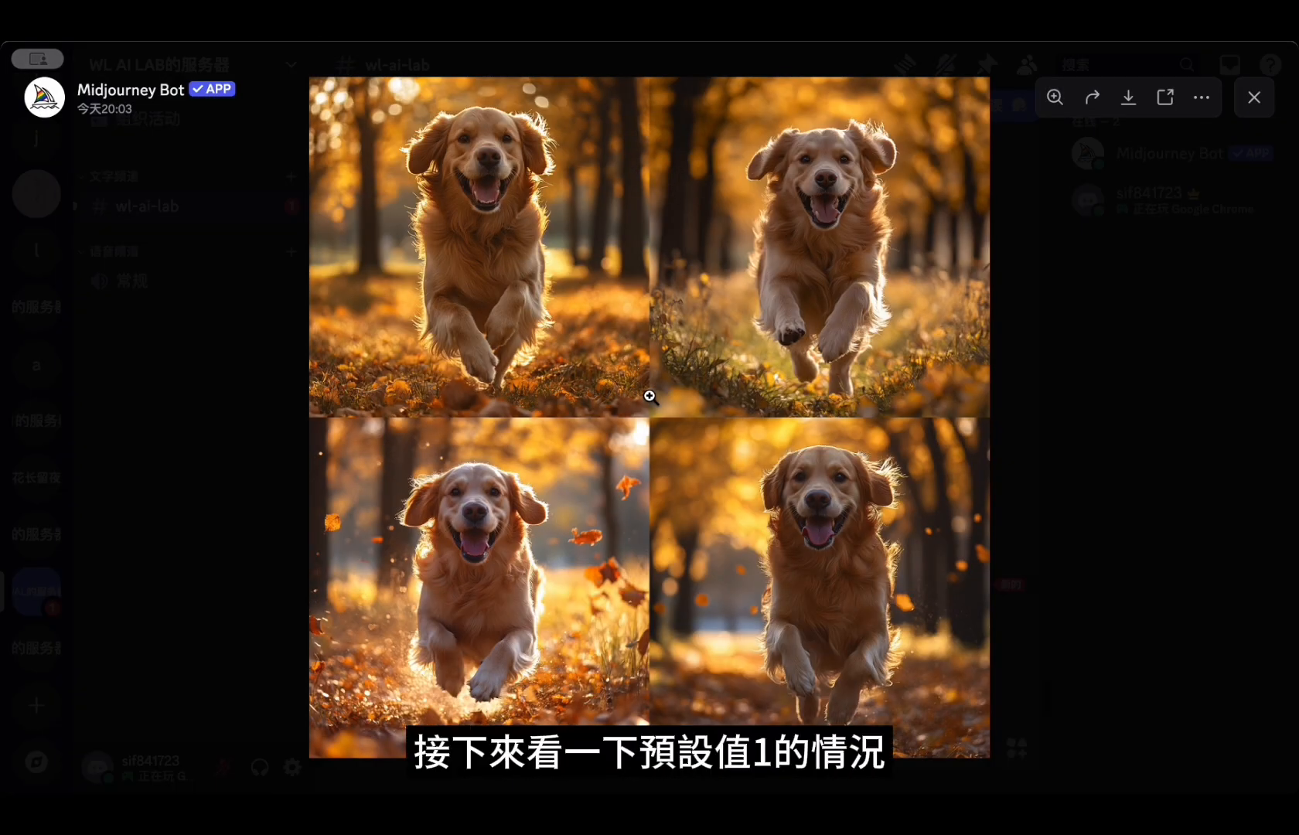
left_click(1110, 412)
scroll(783, 377, "down", 5)
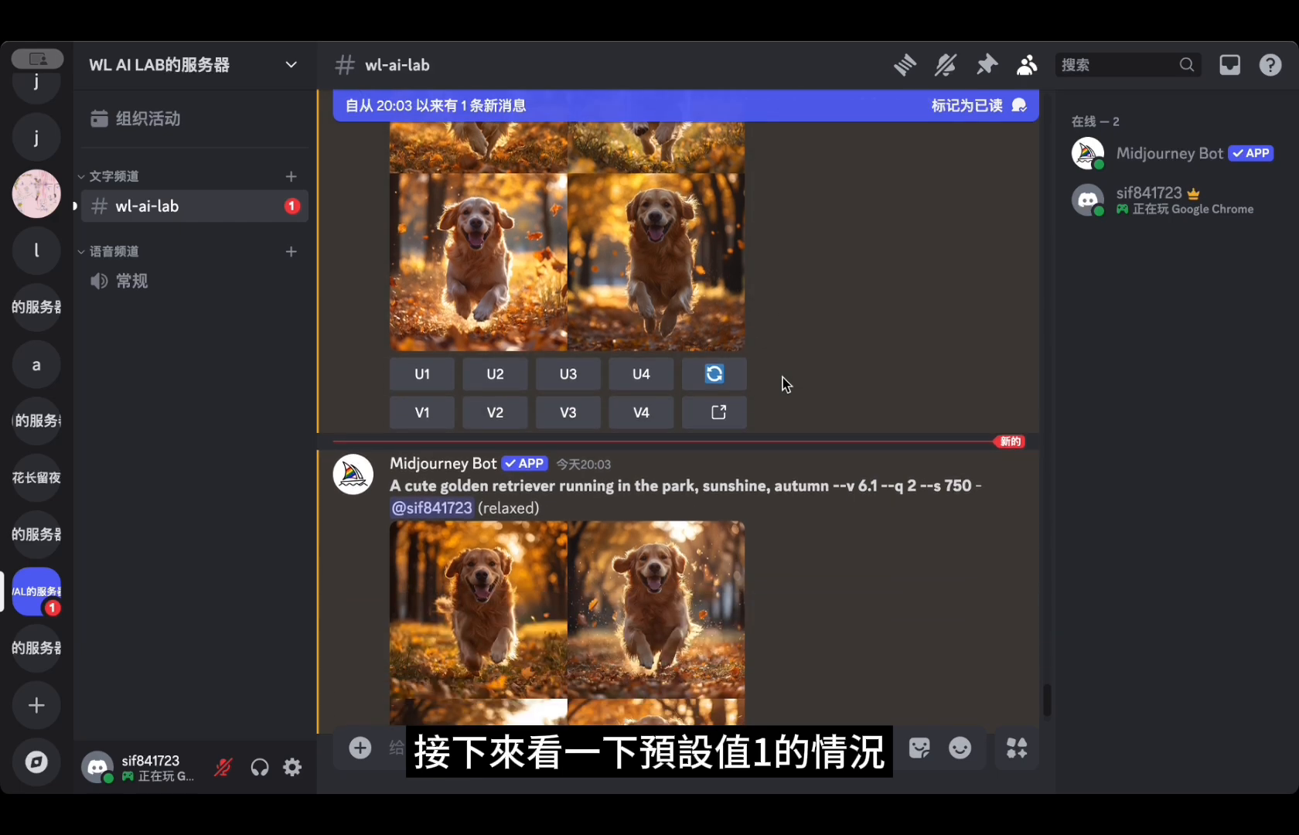
left_click(675, 454)
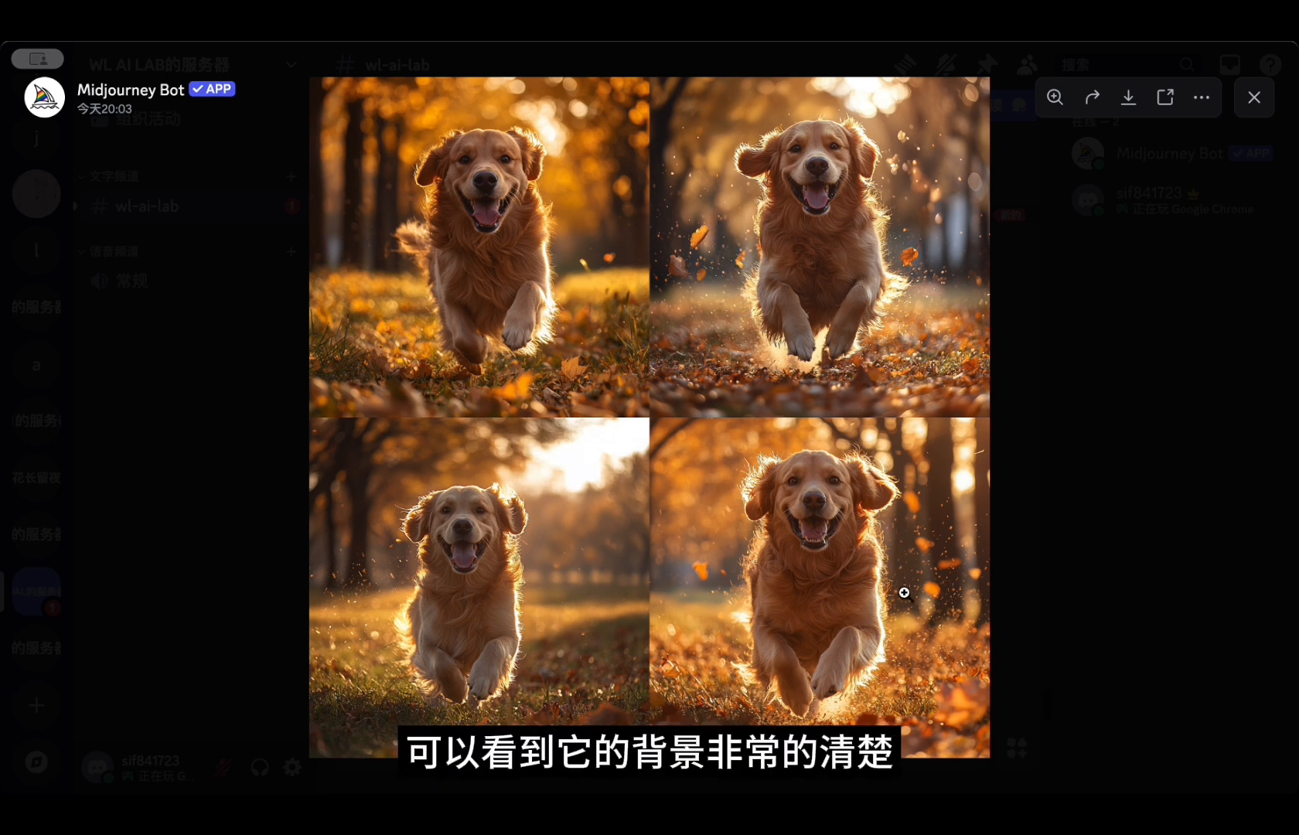
left_click(1034, 550)
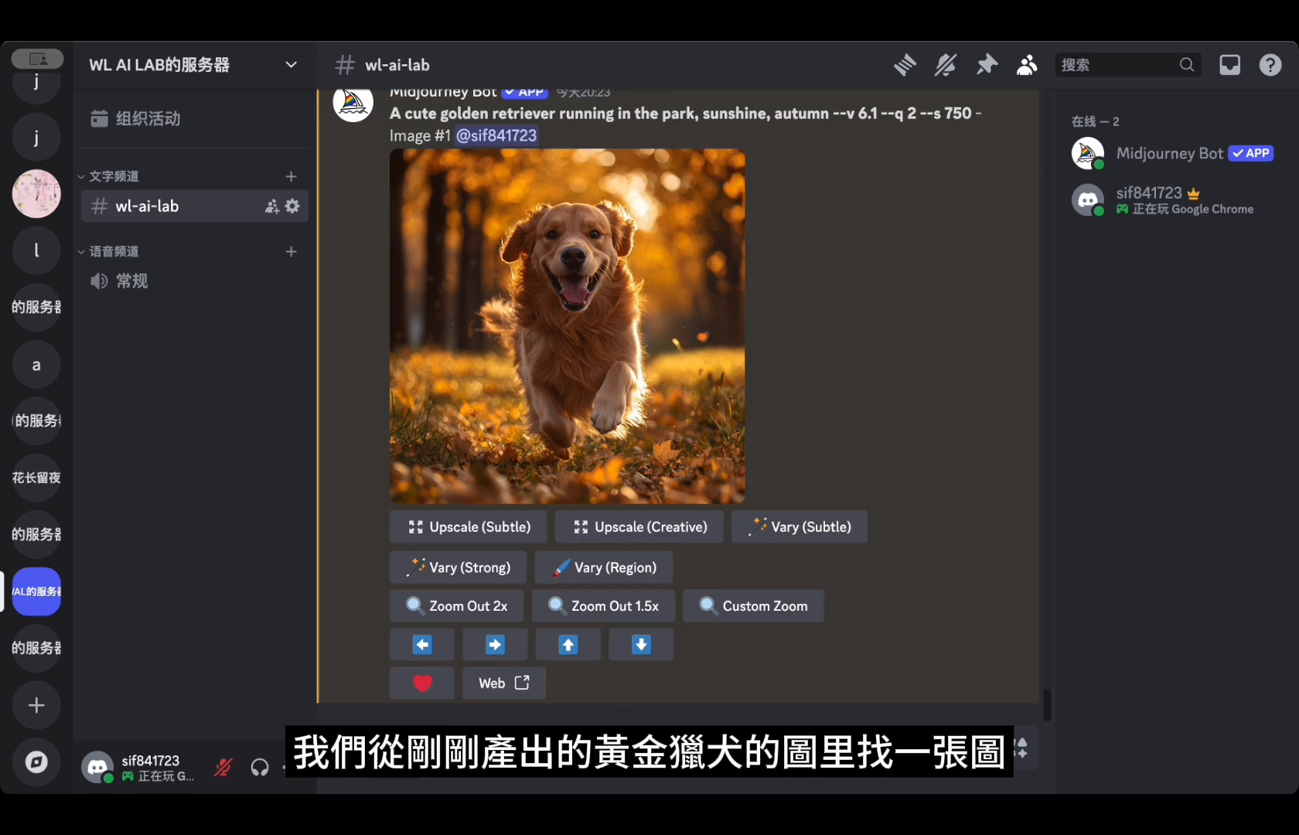
- Generate images from the upscaled retriever's image link with the imagine prompt "A cute golden retriever running in the park --iw {0,1,3}"
type("/i")
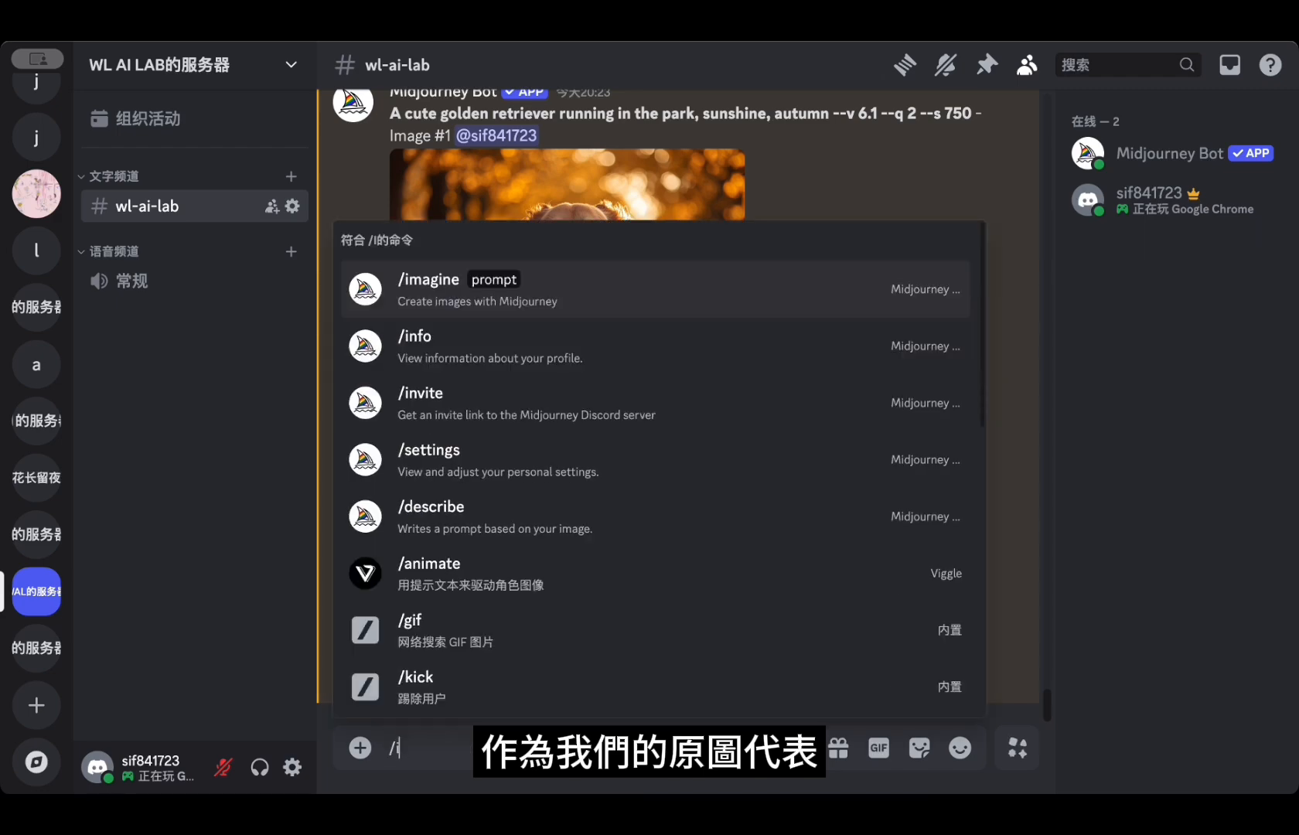
key("Return")
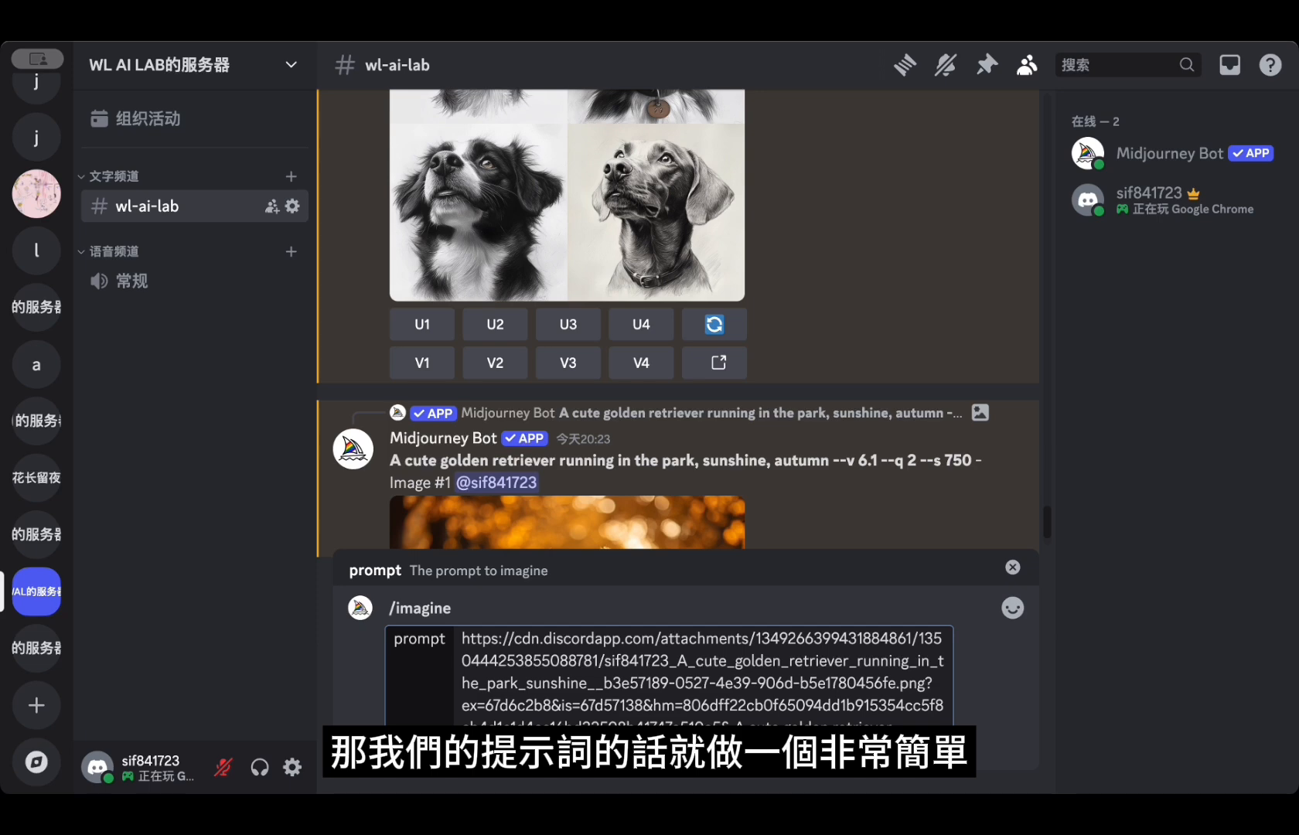
key("Return")
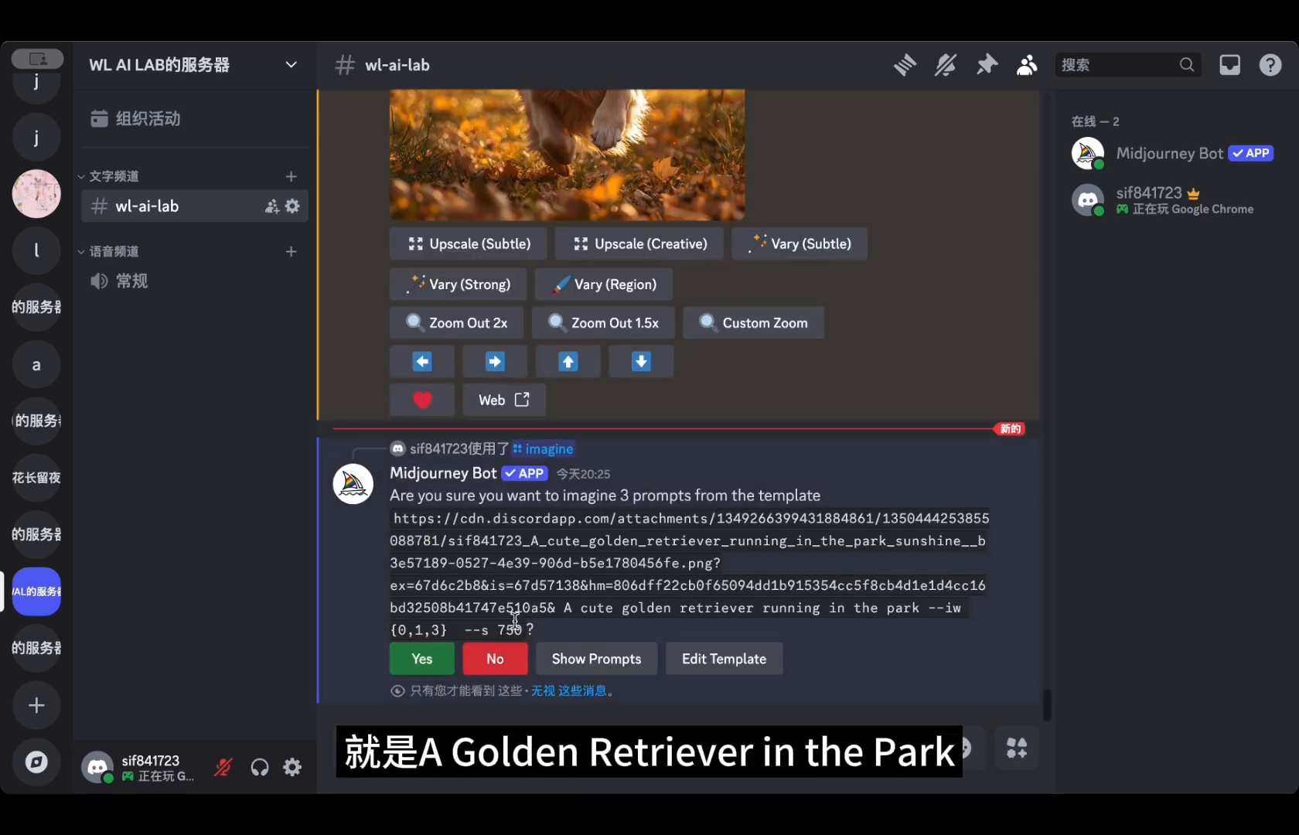
left_click(438, 655)
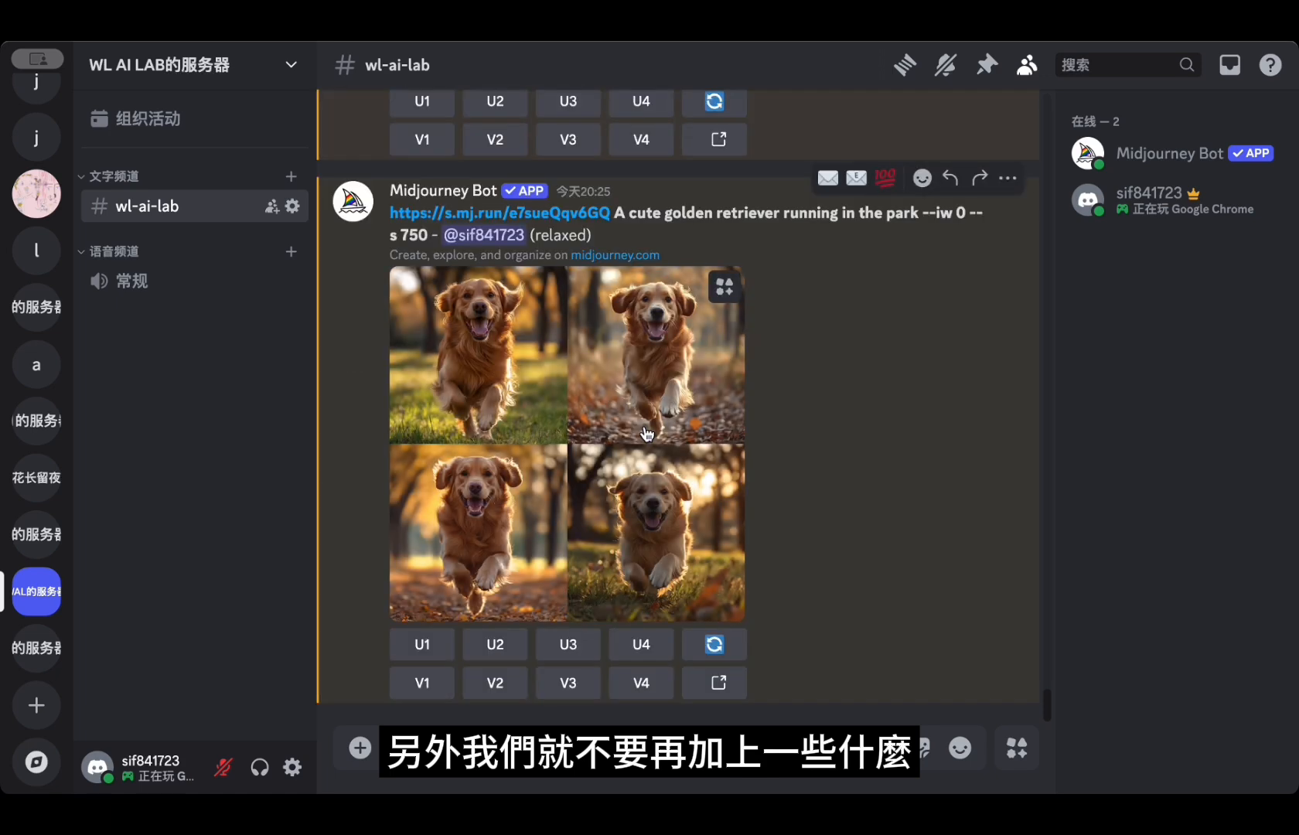
- Compare the golden retriever grids generated with image weights 0, 1 and 3
left_click(648, 433)
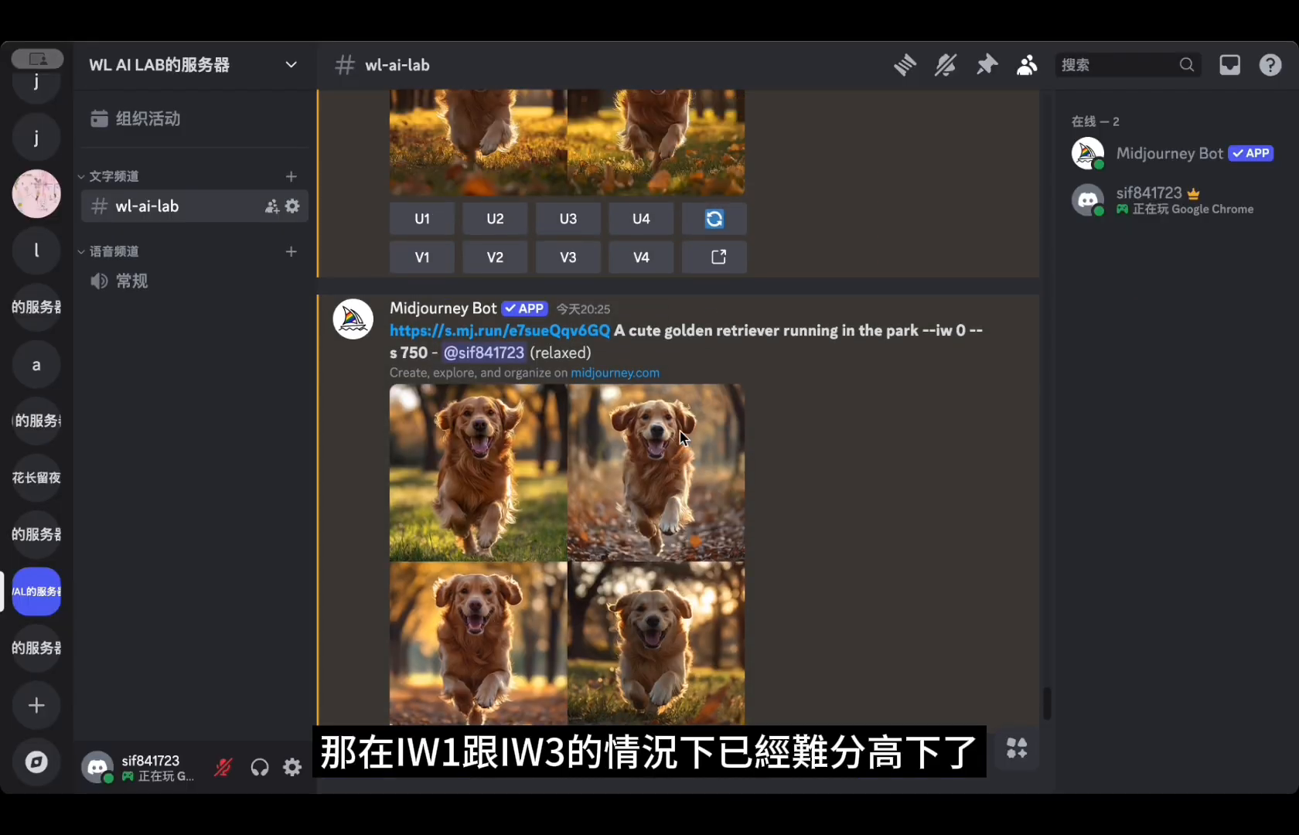
scroll(686, 433, "up", 6)
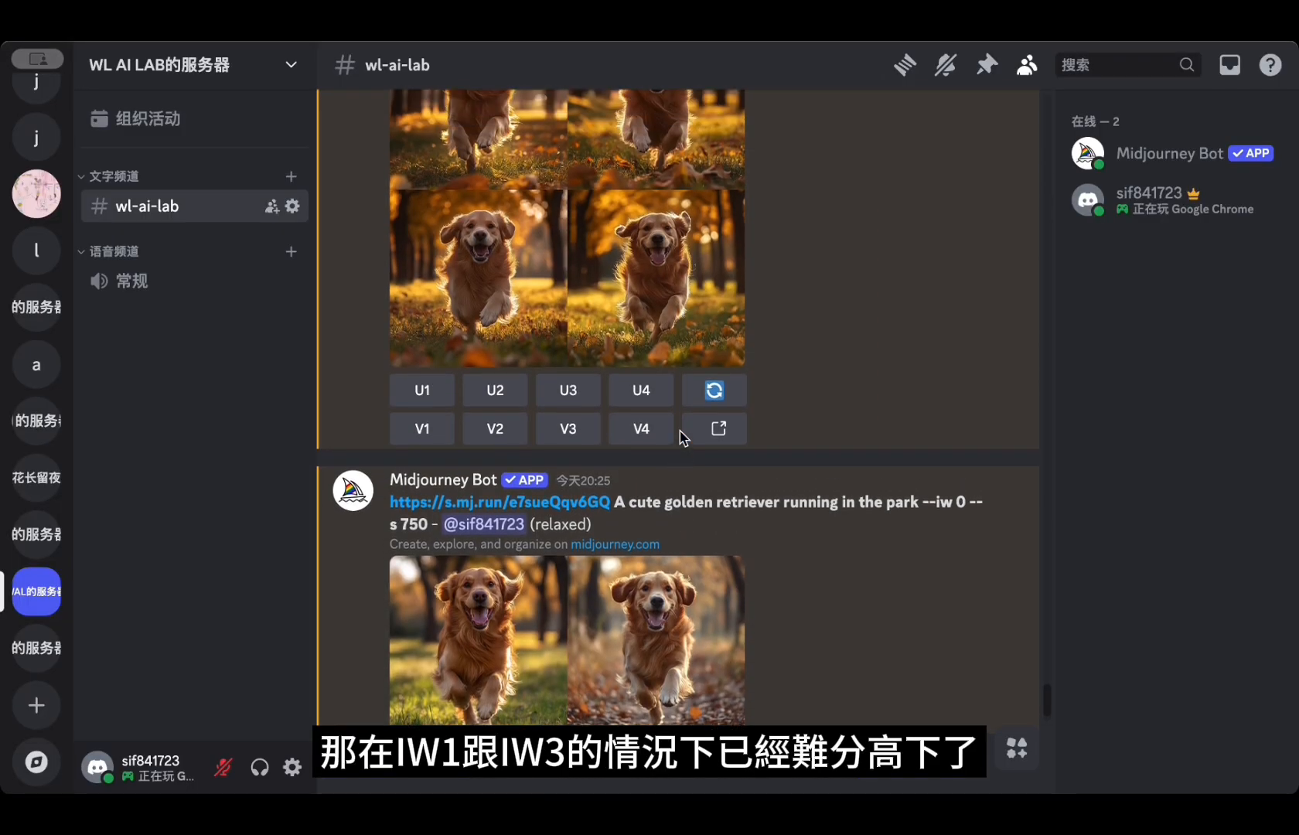
scroll(682, 440, "up", 5)
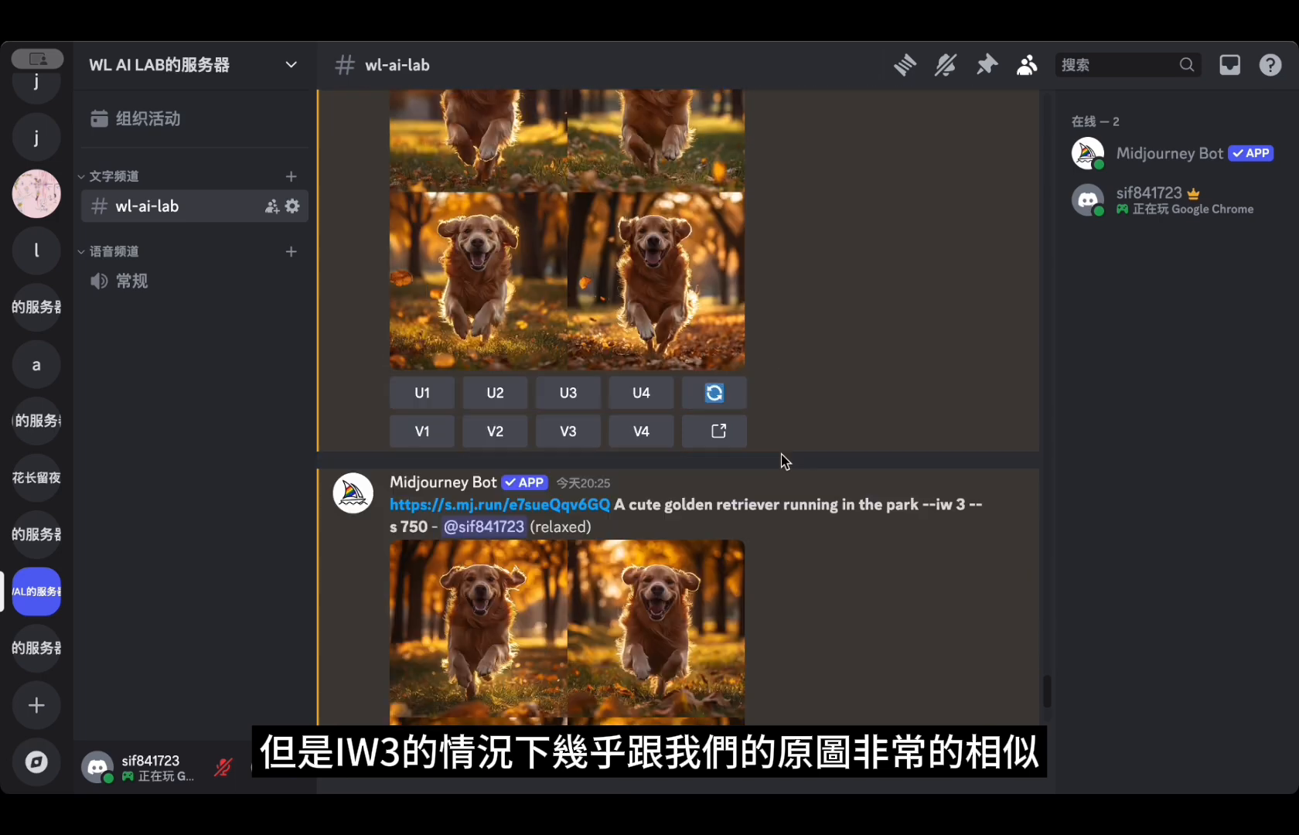
scroll(781, 459, "down", 2)
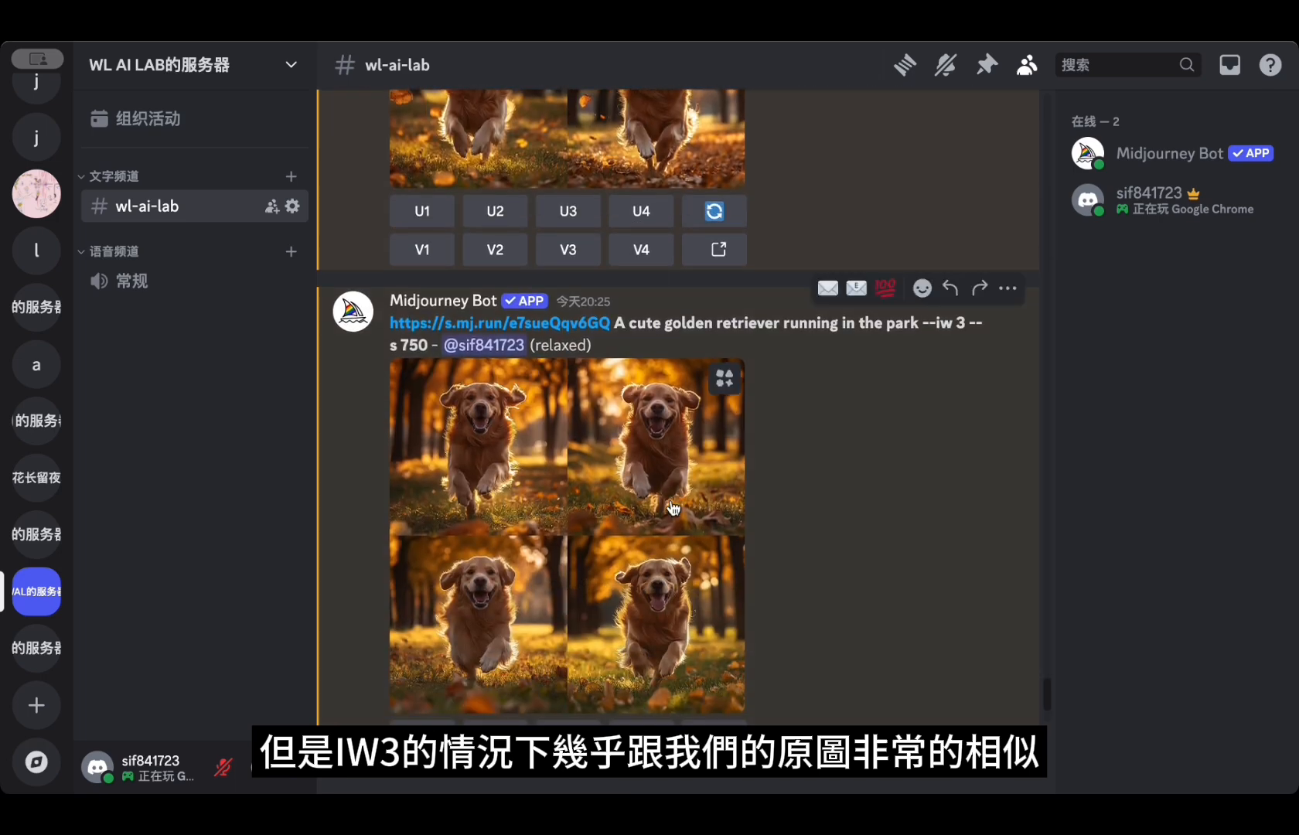
left_click(671, 503)
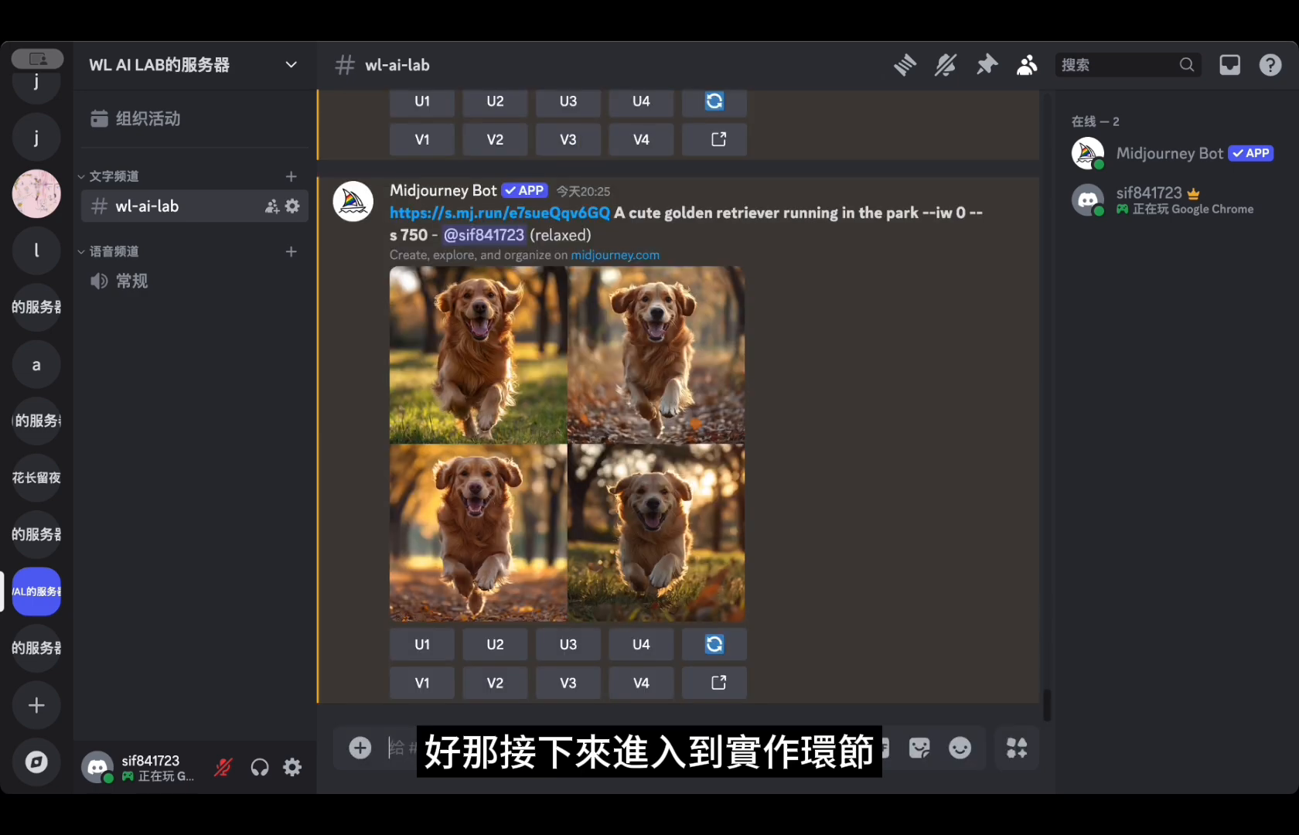
- Upload the painting Meisje_met_de_parel.jpg to the wl-ai-lab channel
left_click_drag(1040, 761, 732, 668)
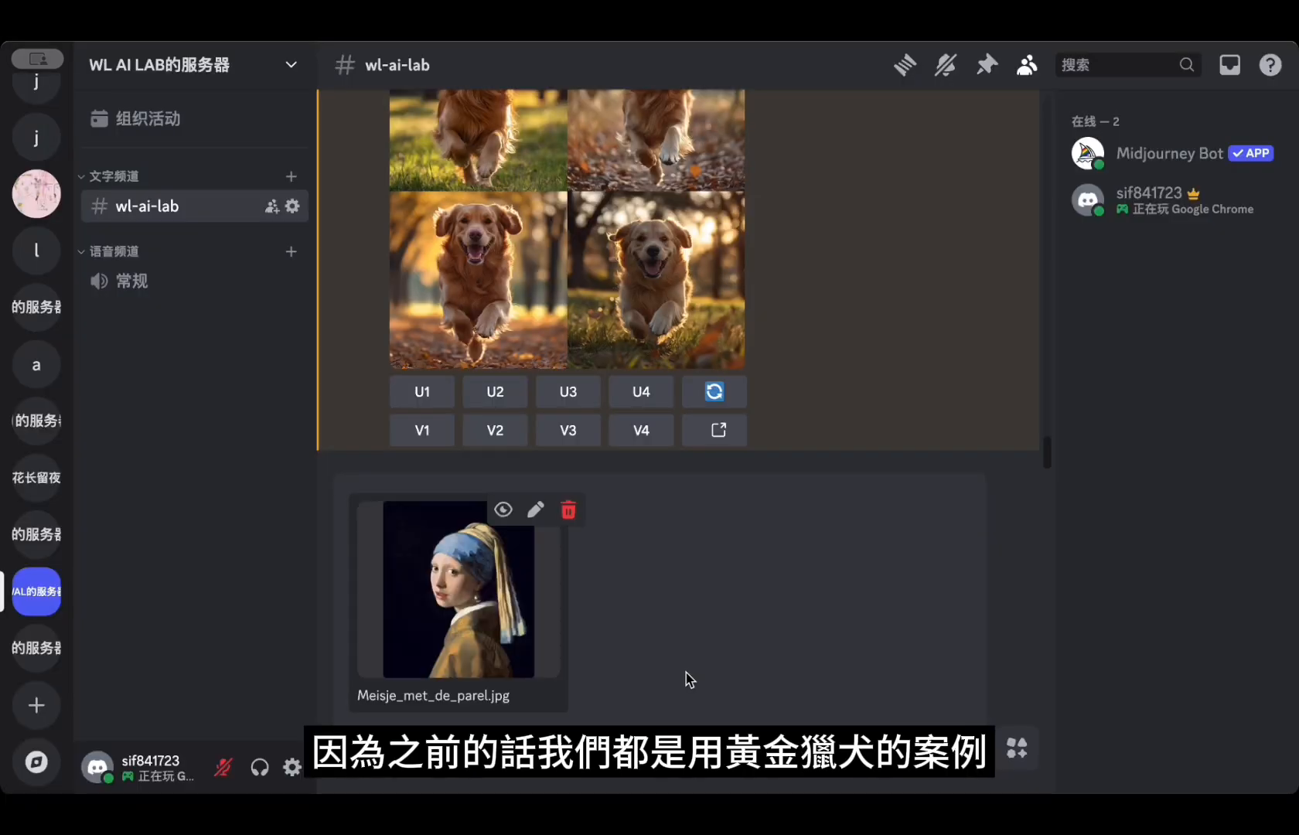
key("Return")
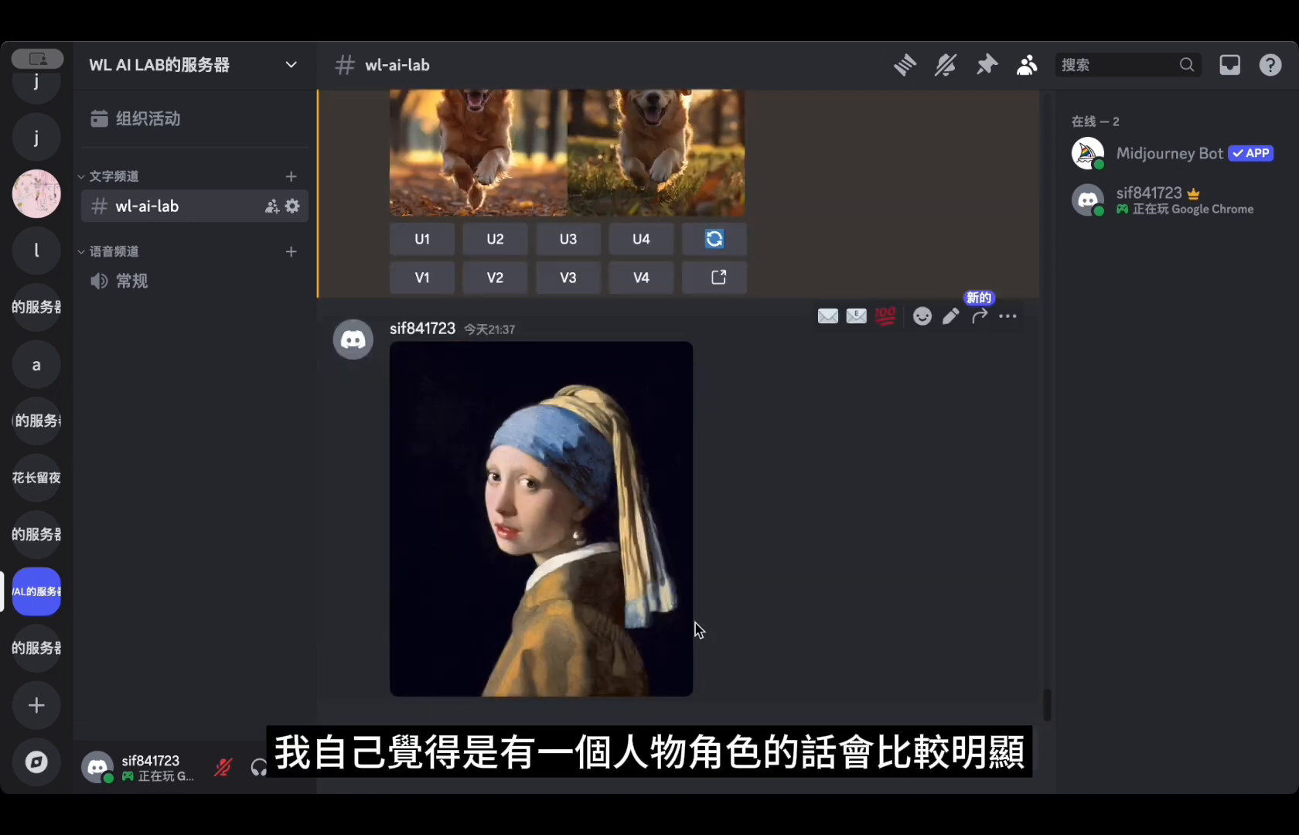
- Generate "A woman wearing white pearl earrings and a blue and yellow headscarf is sitting in a coffee shop" with --cref the painting's link and --cw {0,100}
type("/")
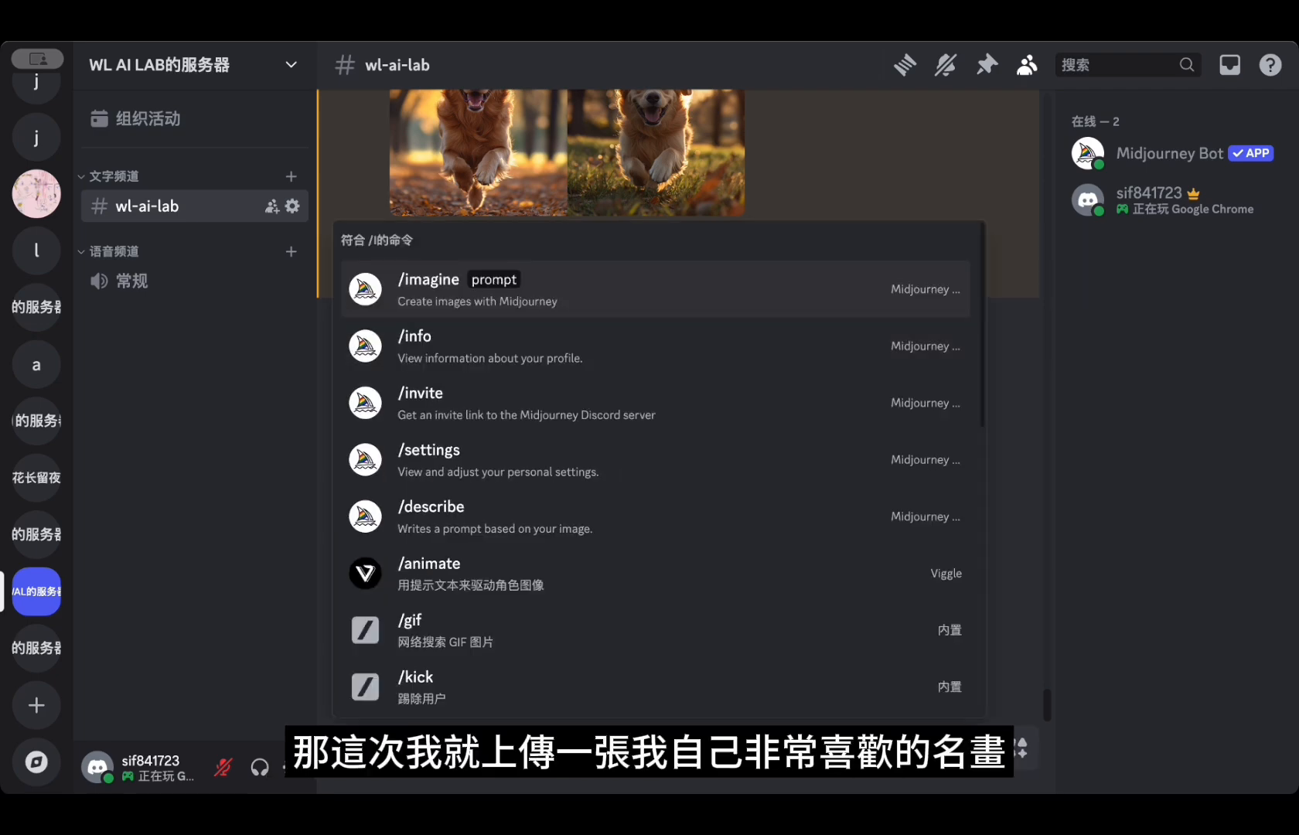
key("Return")
key("ctrl+v")
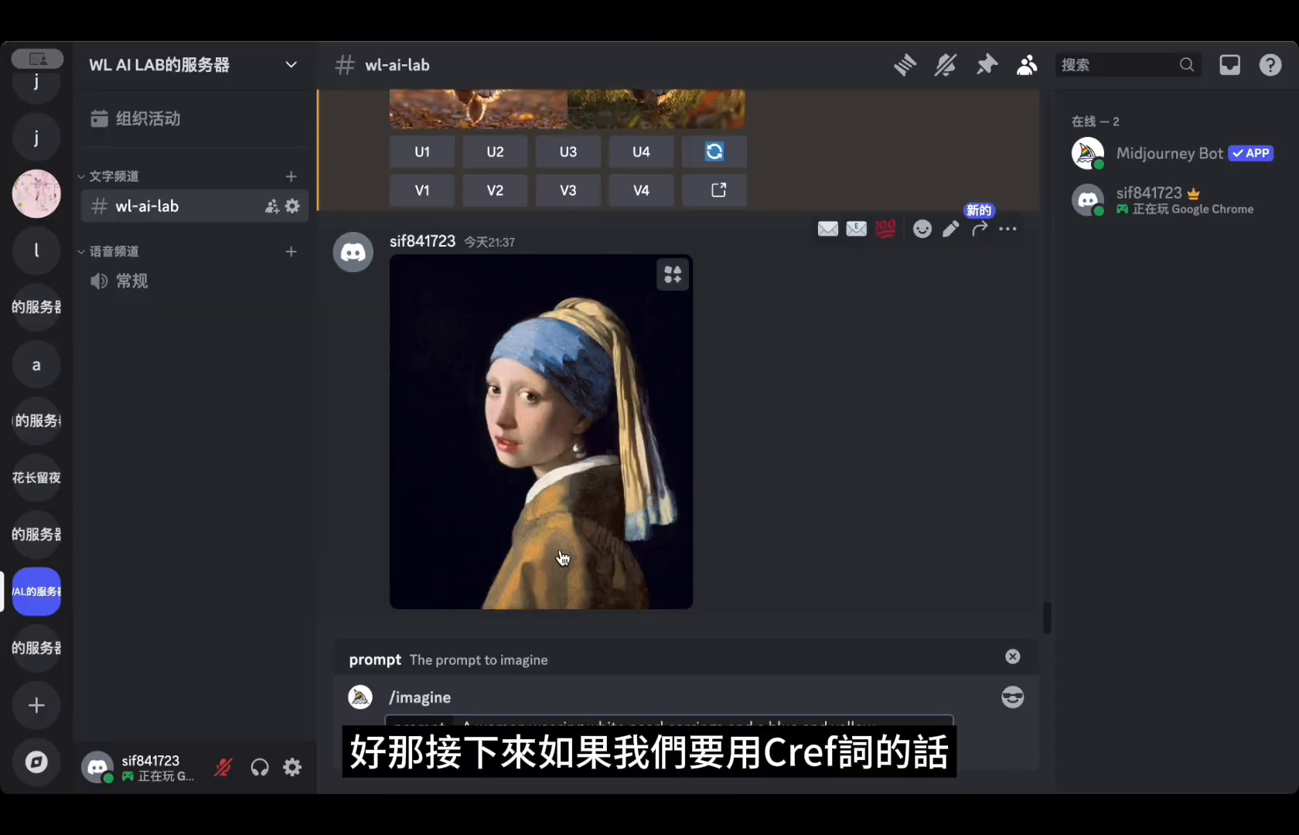
key("ctrl+v")
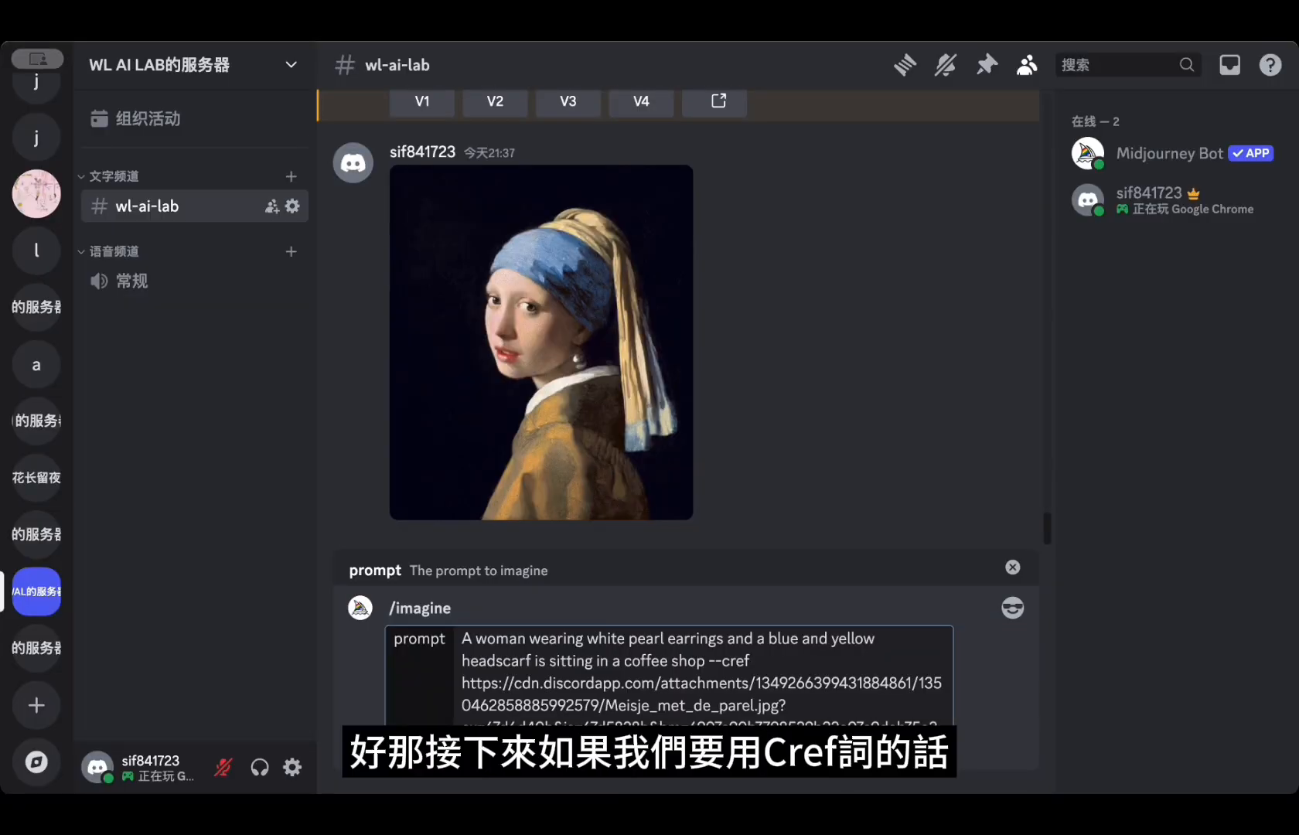
left_click(796, 663)
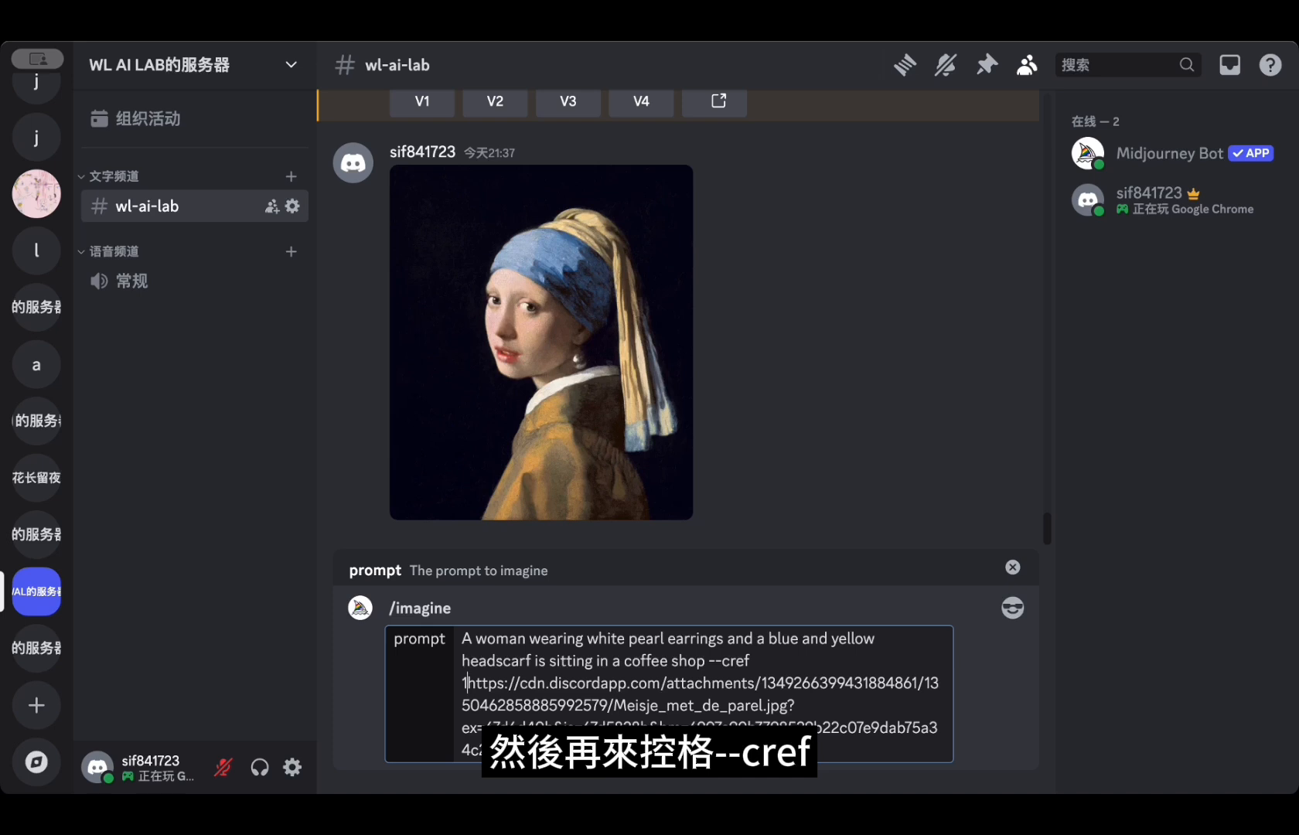
key("BackSpace")
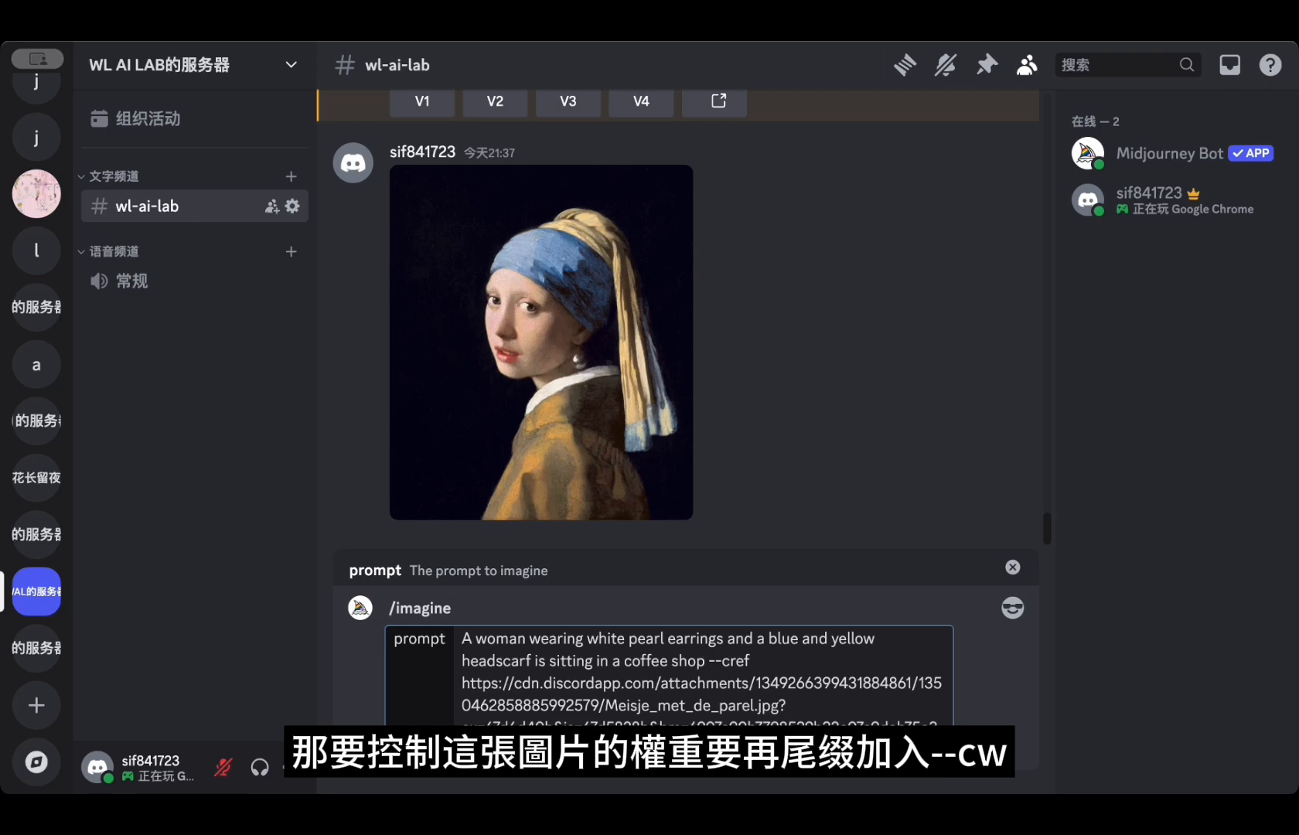
key("Return")
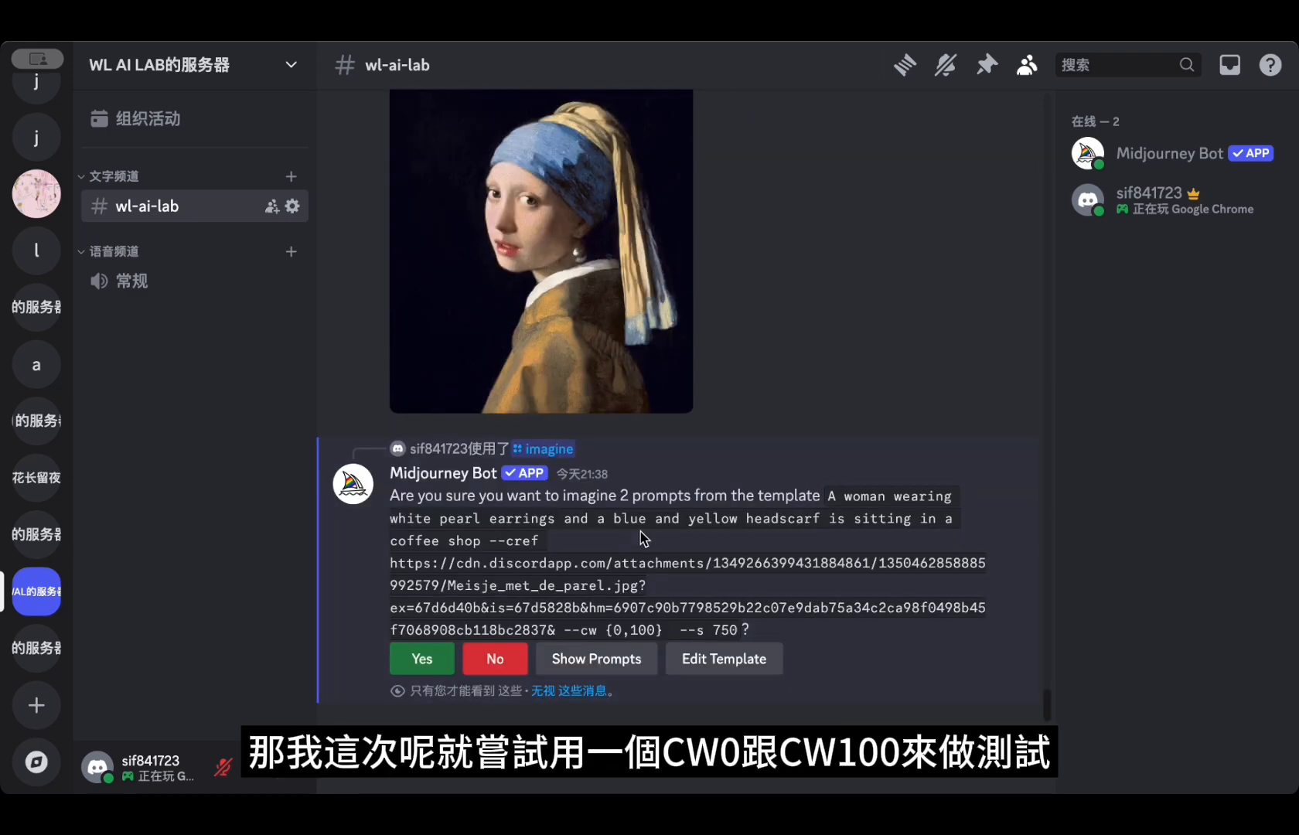
left_click(424, 661)
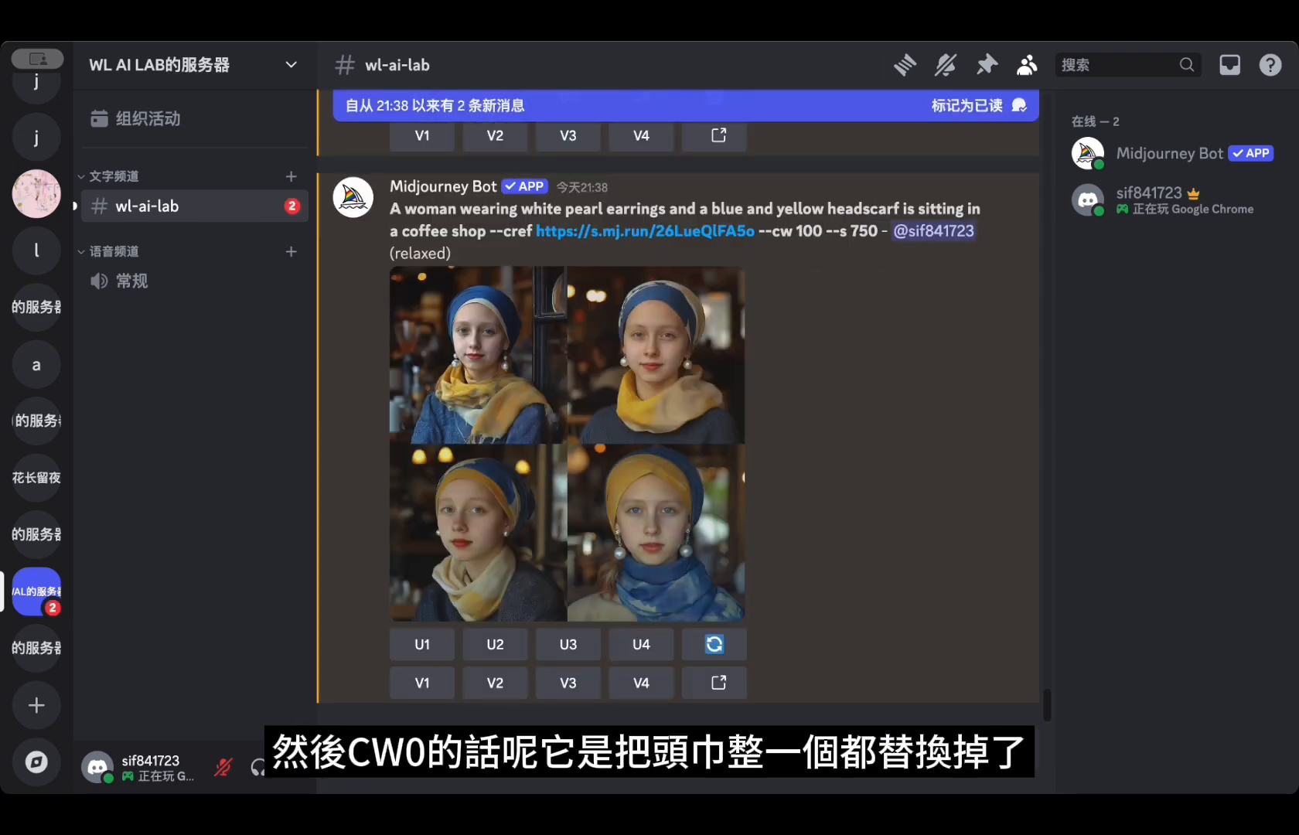
- Compare the coffee shop portrait grids generated with --cw 0 and --cw 100
scroll(832, 464, "up", 6)
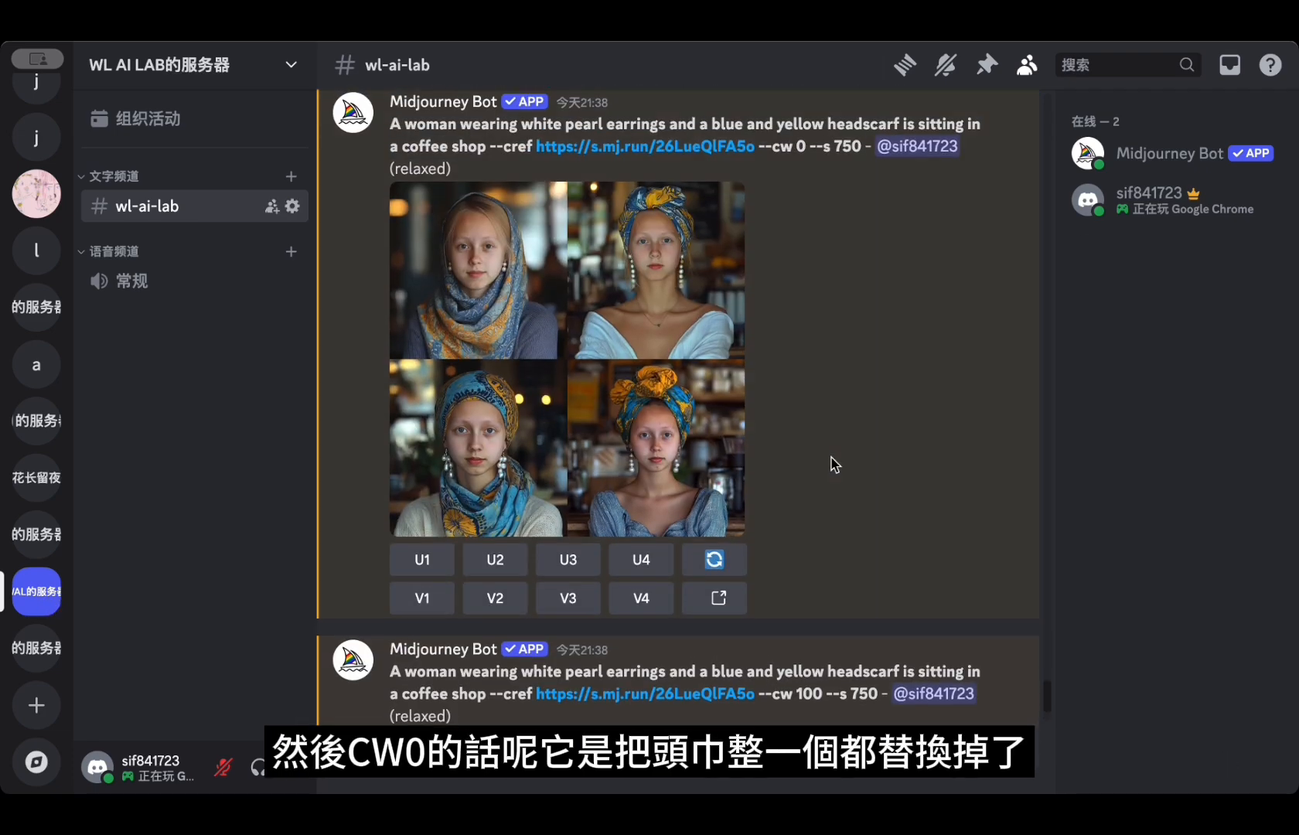
scroll(832, 464, "down", 5)
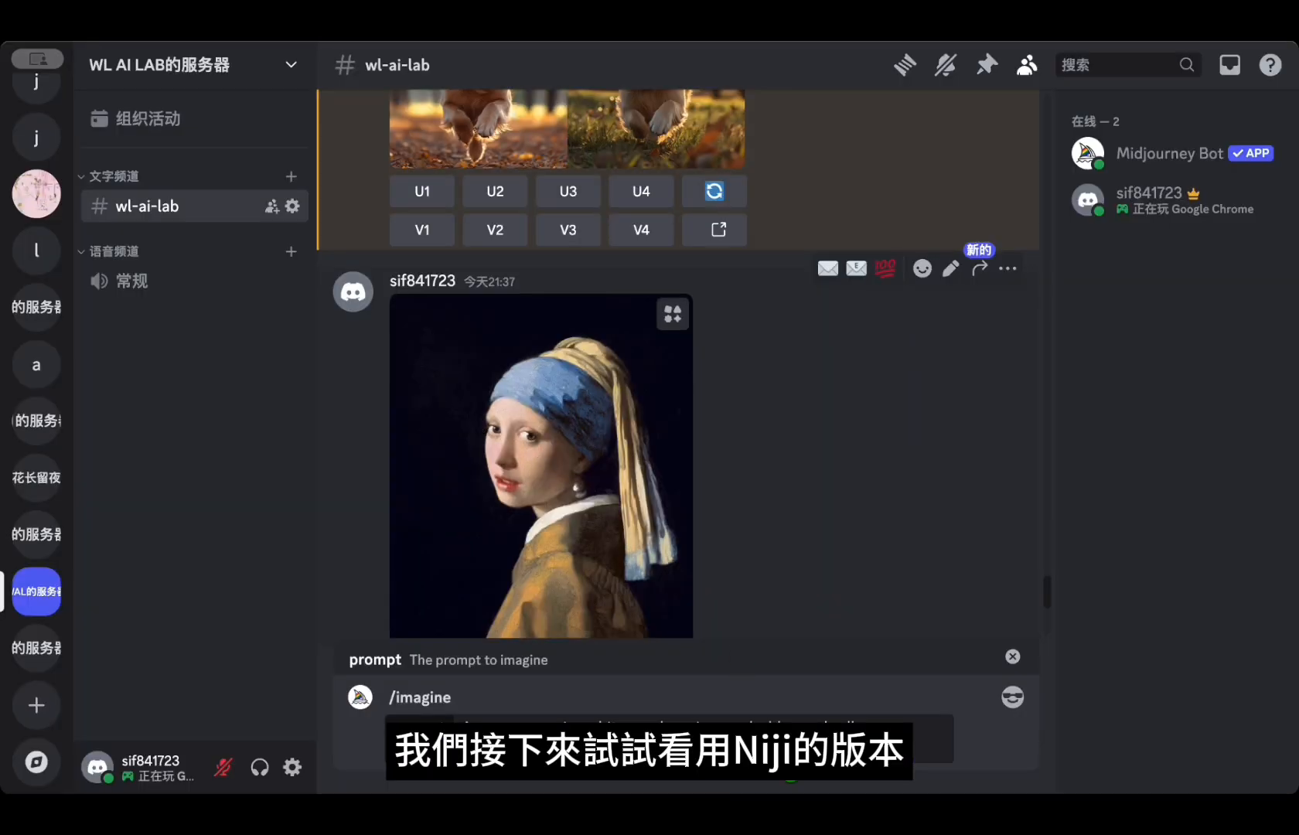
- Generate the same coffee shop woman prompt with the painting as --cref, adding --niji 6 and --cw {0,100}
key("ctrl+v")
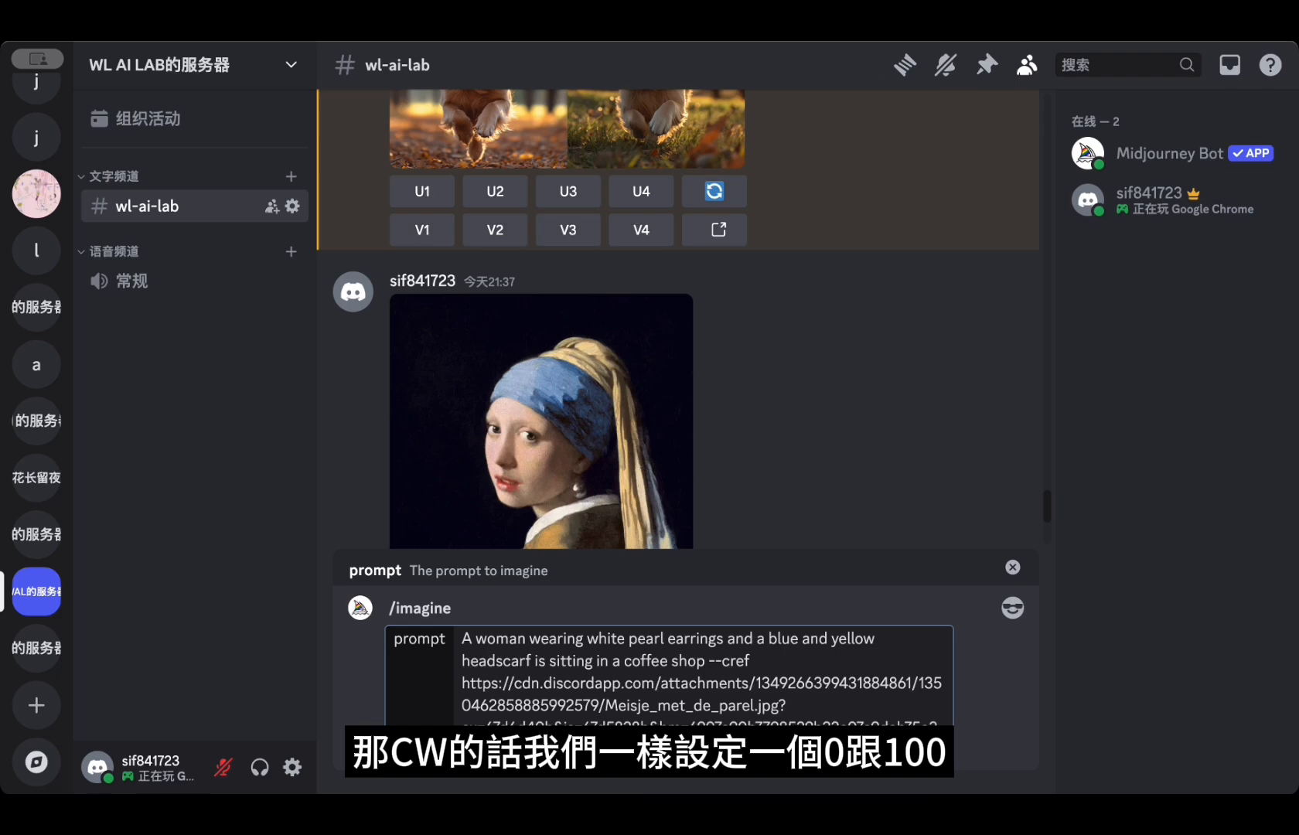
key("Return")
left_click(426, 660)
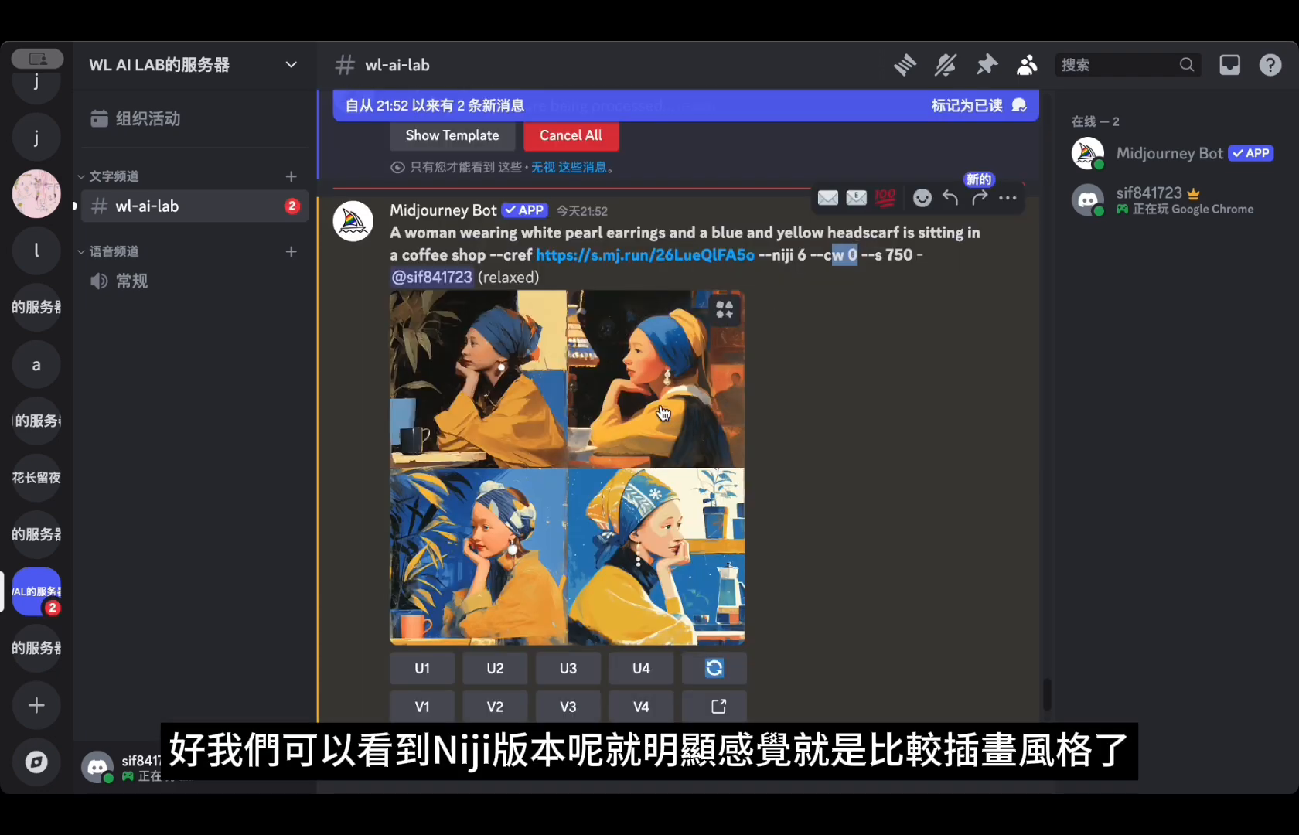
- Examine the enlarged --niji 6 illustration grids for --cw 0 and --cw 100
left_click(661, 408)
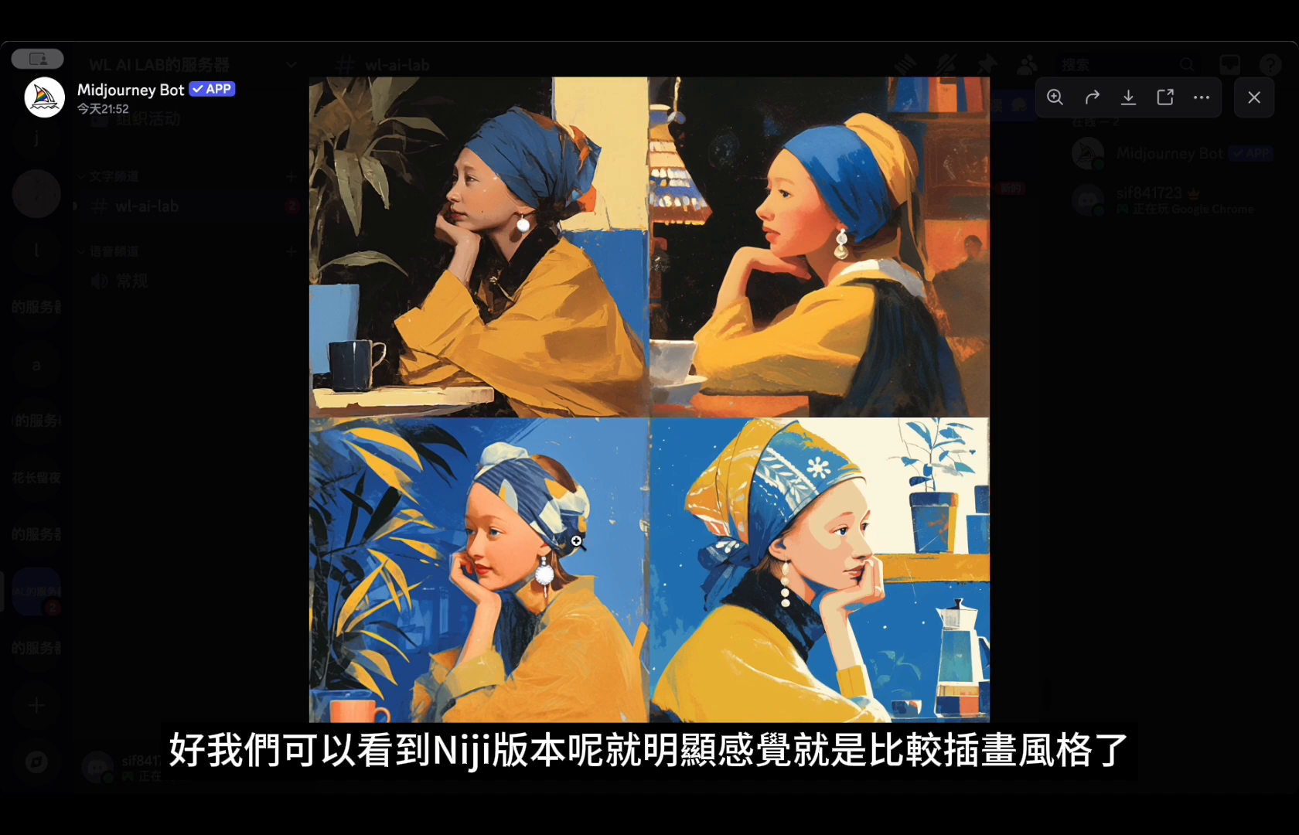
left_click(1147, 514)
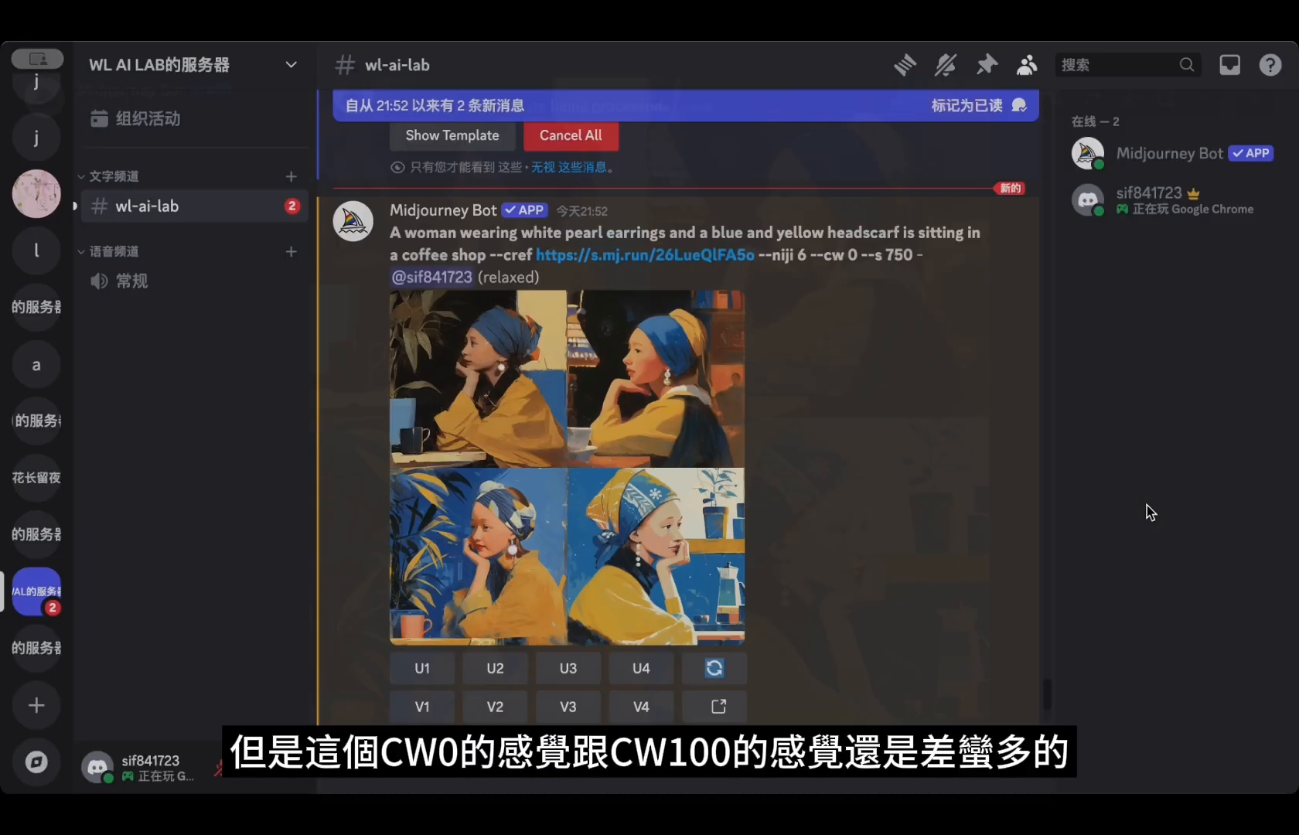
scroll(838, 498, "down", 5)
left_click(618, 417)
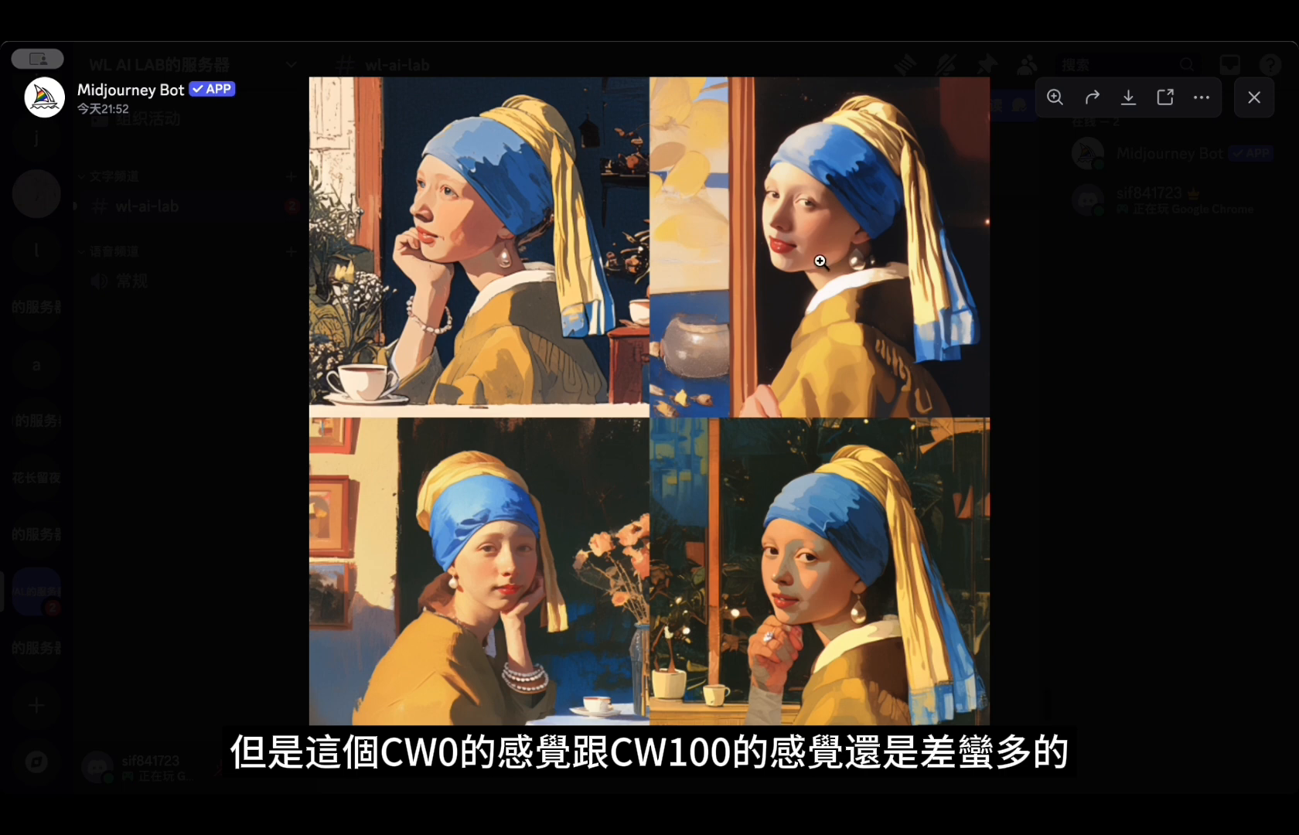